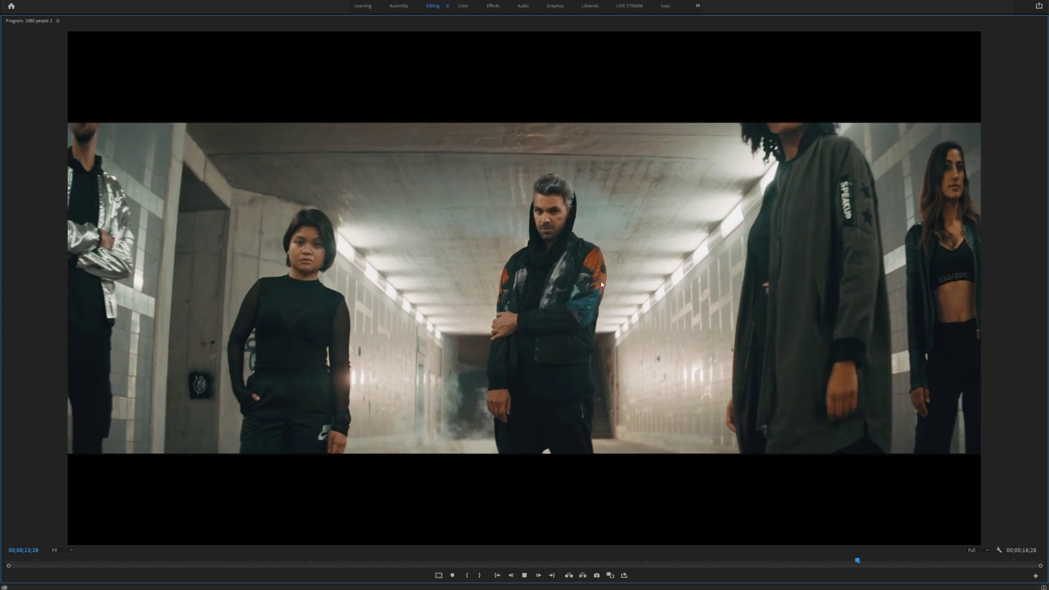
# Step: Restore the full editing layout and play back the TRACK PEOPLE clip from near its start
pyautogui.press('`')
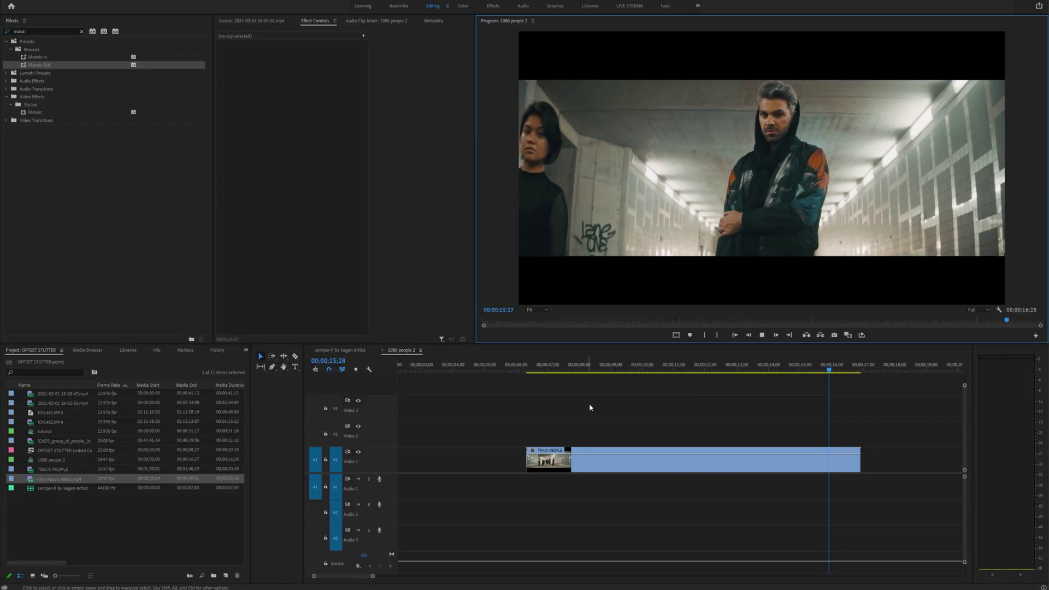
pyautogui.click(552, 365)
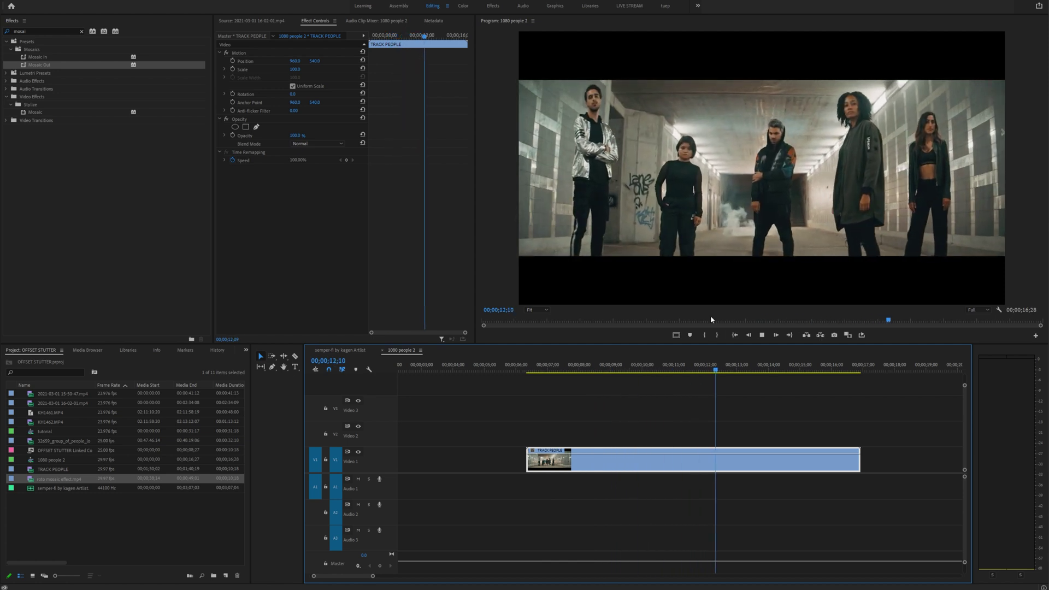
pyautogui.press('space')
pyautogui.click(546, 371)
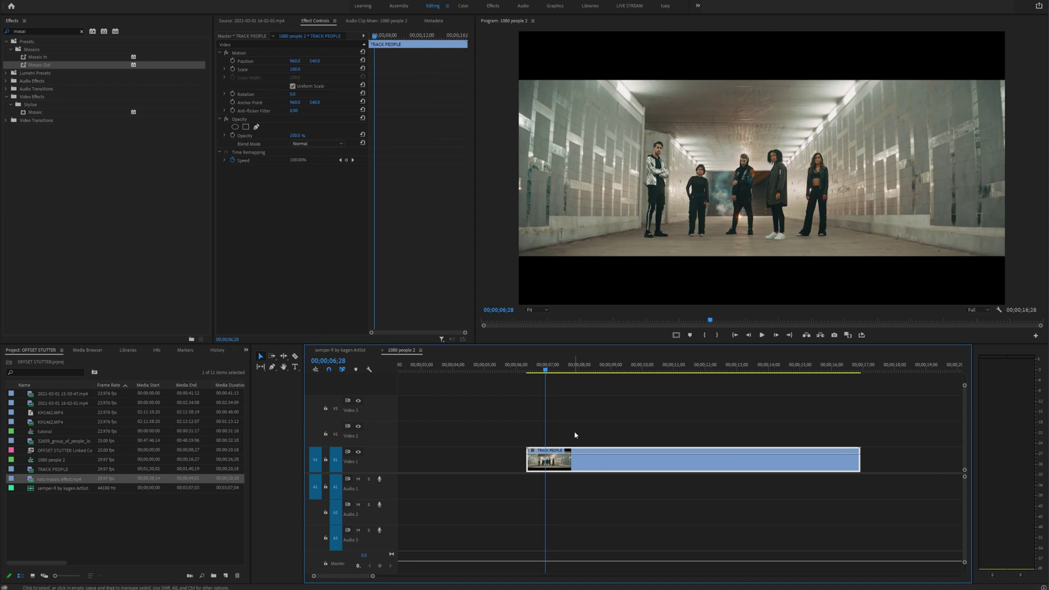
pyautogui.press('space')
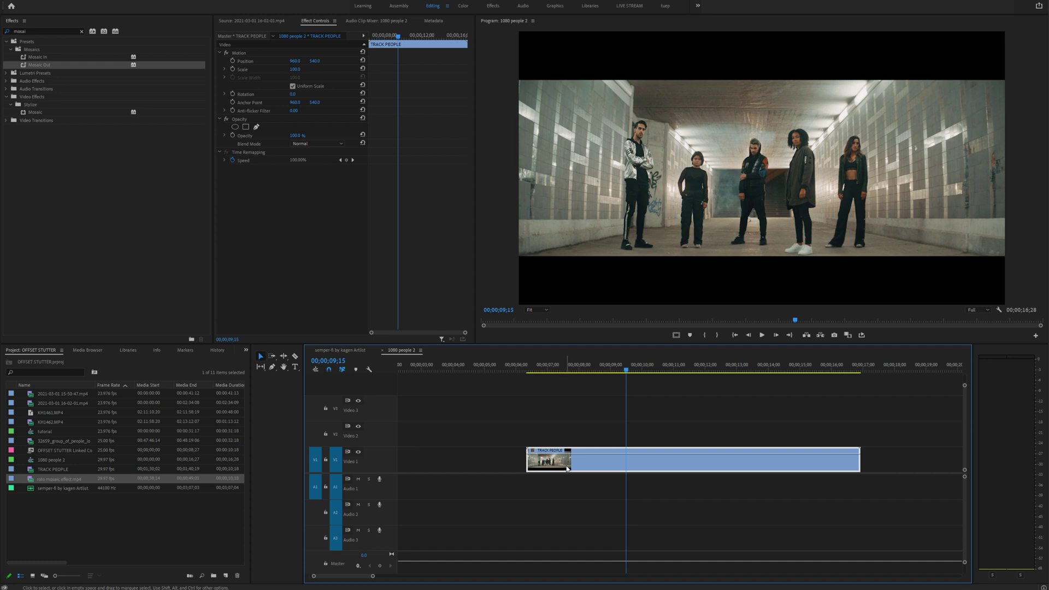
# Step: Duplicate the TRACK PEOPLE clip onto Video 2 directly above the original and rename the copy ROTO
pyautogui.moveTo(566, 468); pyautogui.dragTo(568, 441)
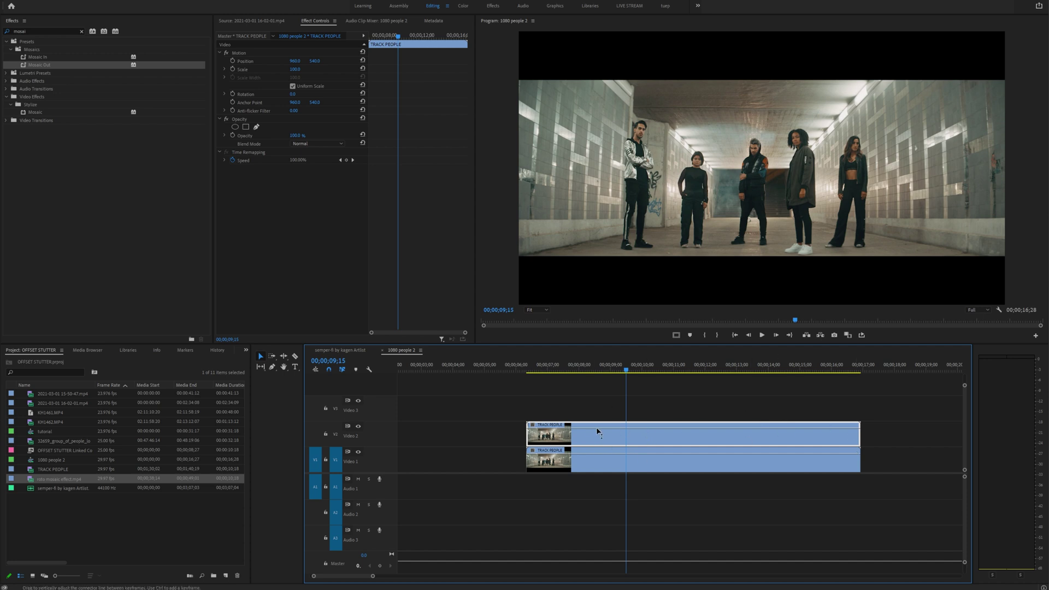
pyautogui.rightClick(578, 431)
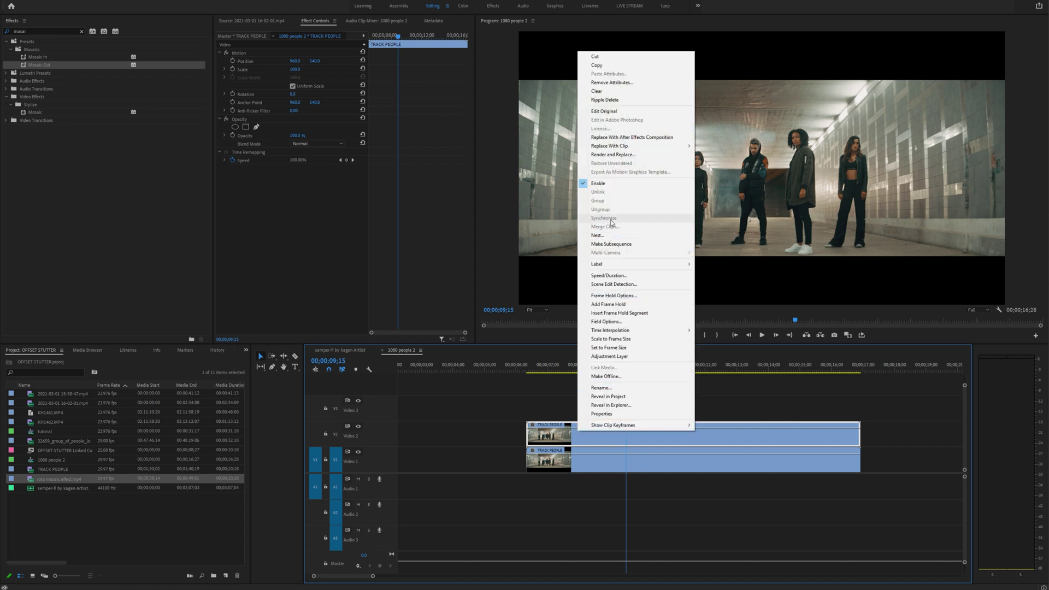
pyautogui.click(612, 388)
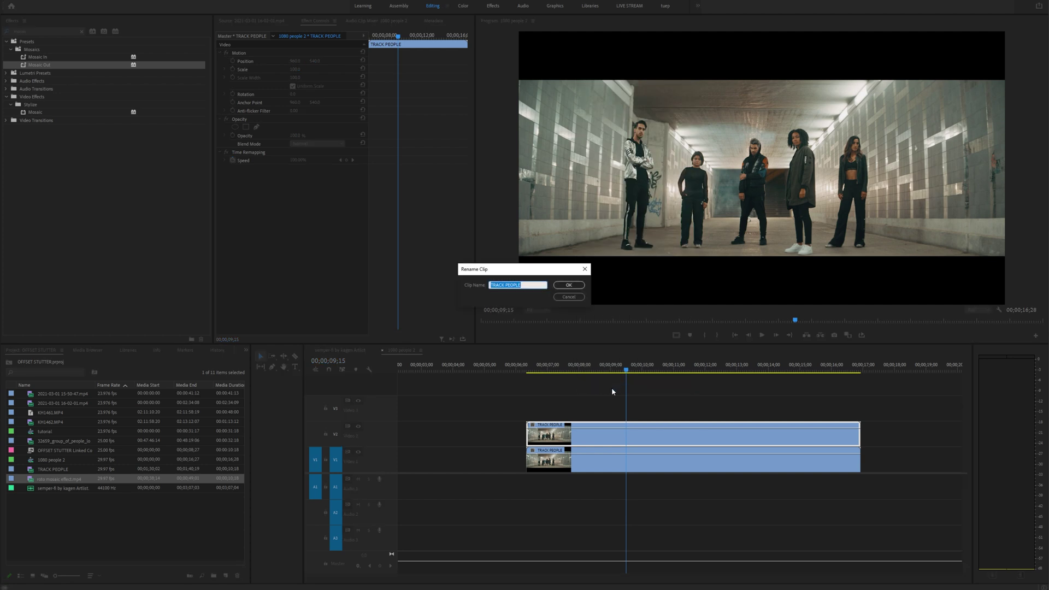
pyautogui.press('Return')
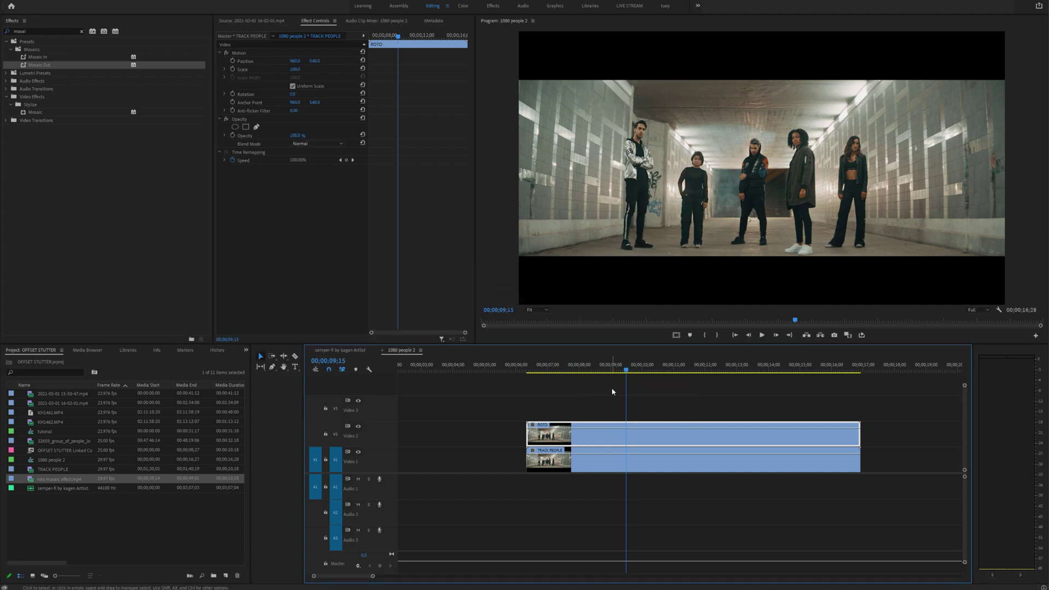
# Step: Replace the ROTO clip with an After Effects composition, saving the new project as ROTO 2.0
pyautogui.rightClick(558, 440)
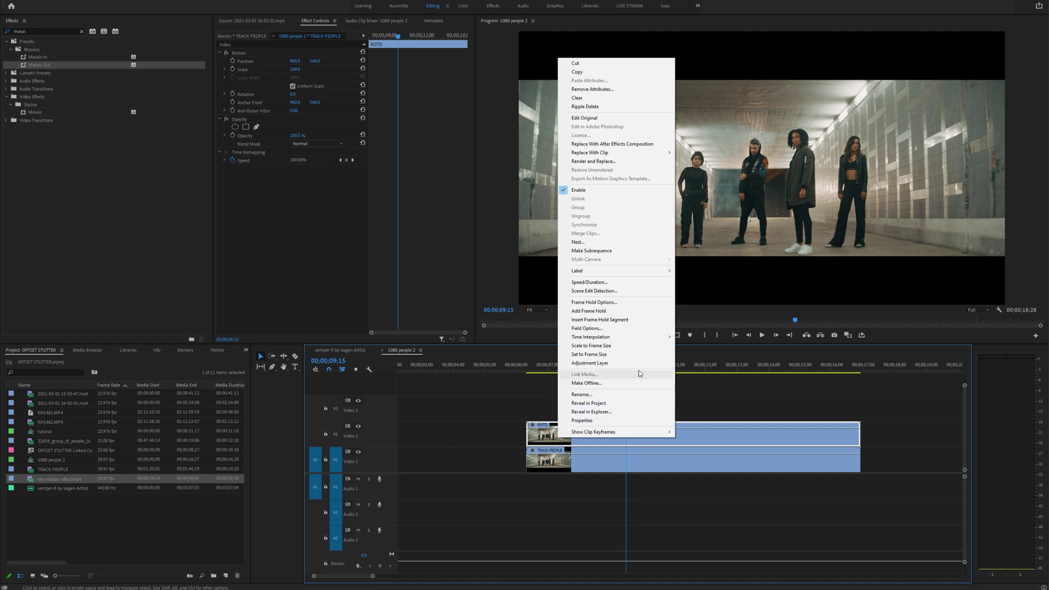
pyautogui.click(597, 145)
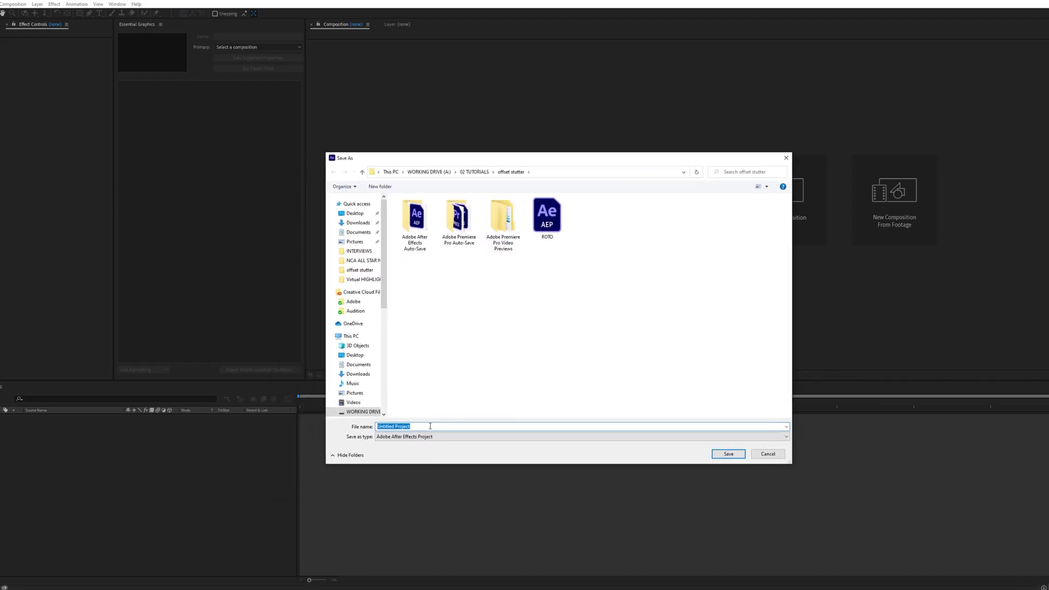
pyautogui.write('RO')
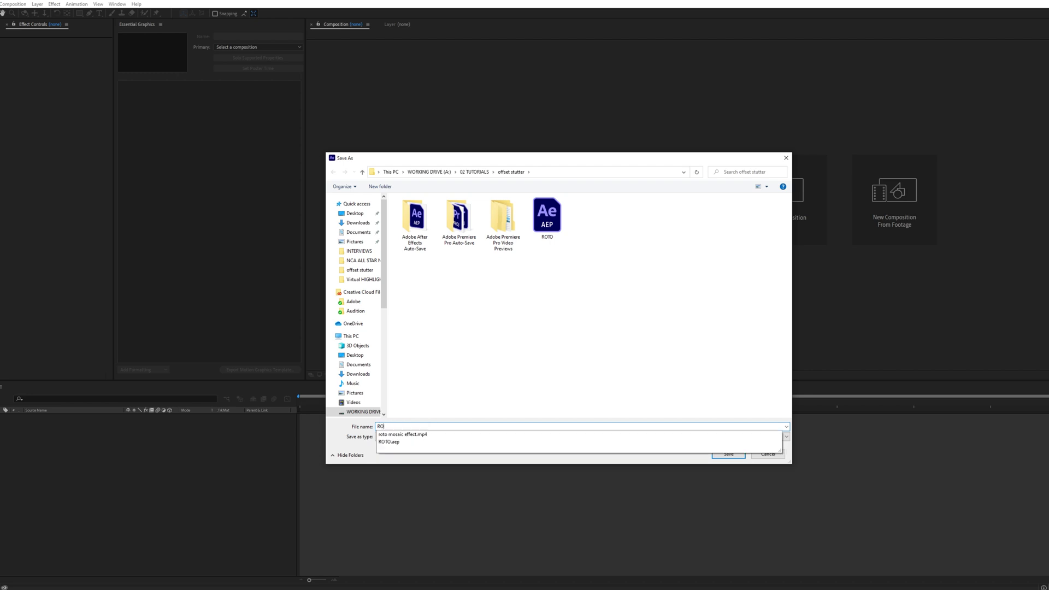
pyautogui.write('TO 2.0')
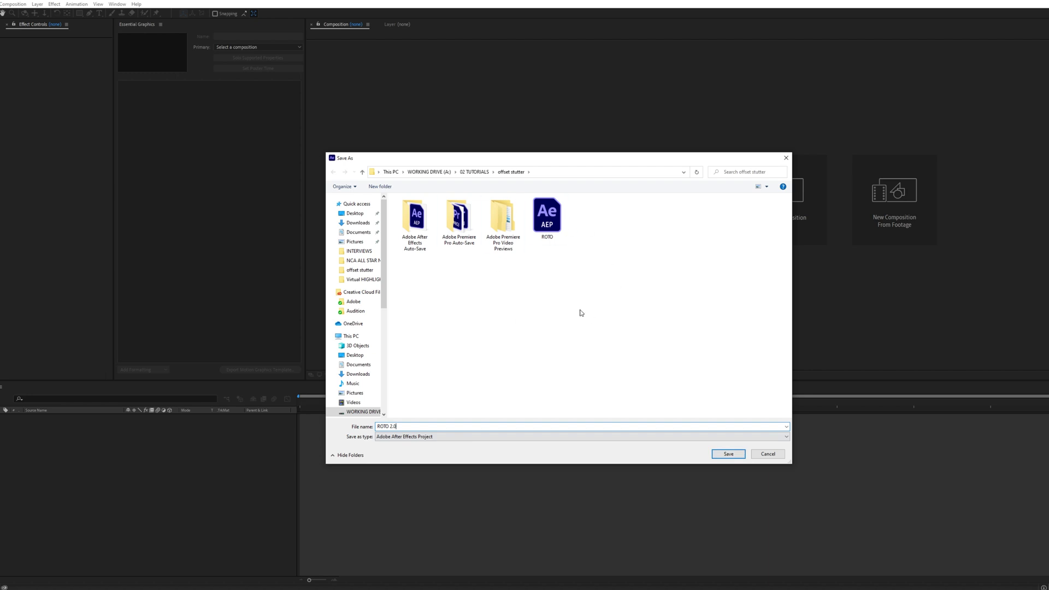
pyautogui.click(723, 455)
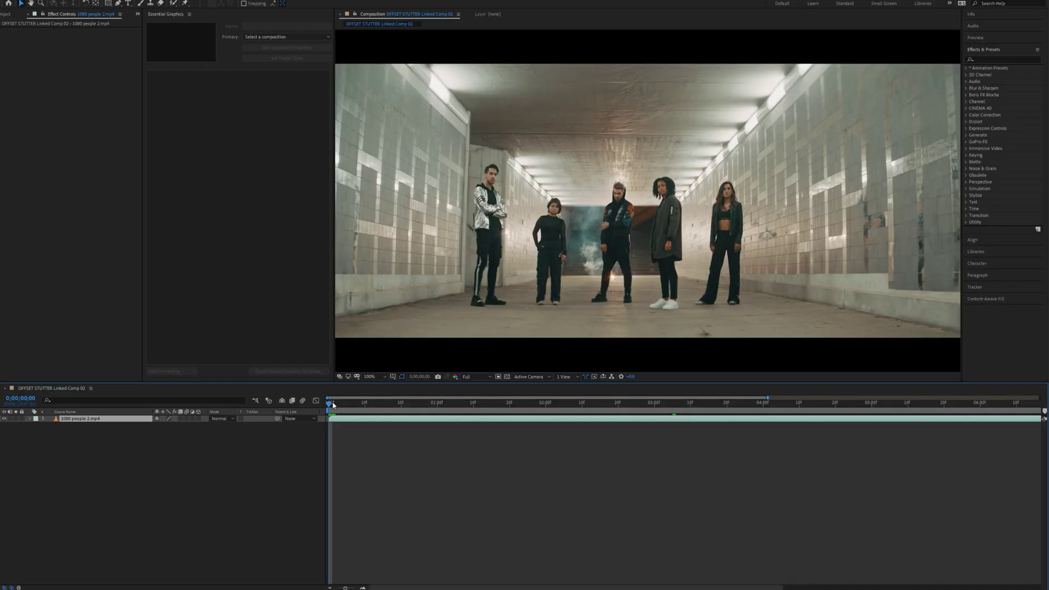
# Step: Preview the linked composition, return to its first frame and open the footage layer for editing with the Roto Brush tool
pyautogui.press('space')
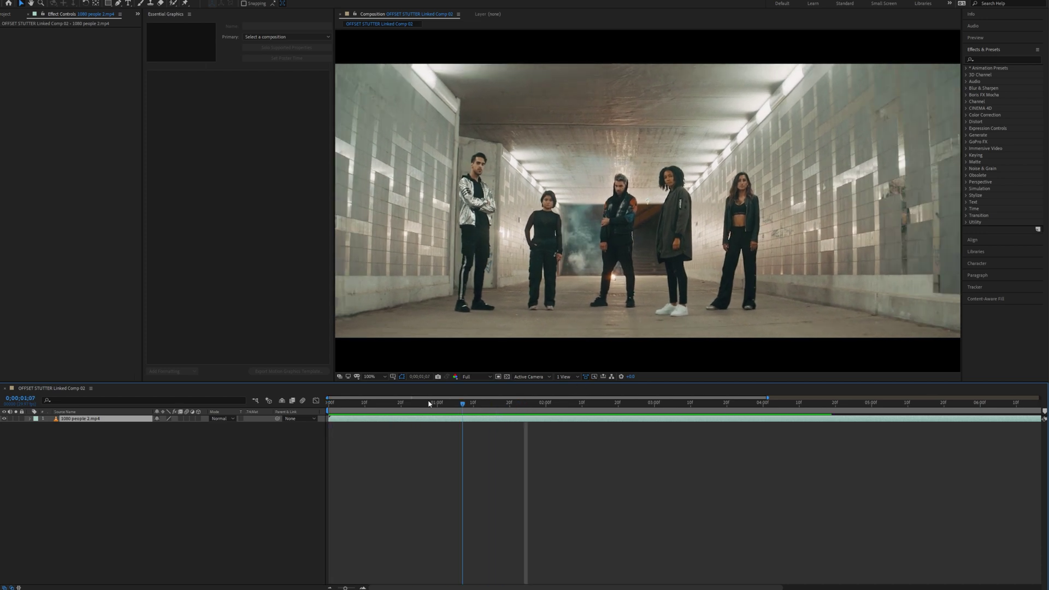
pyautogui.press('space')
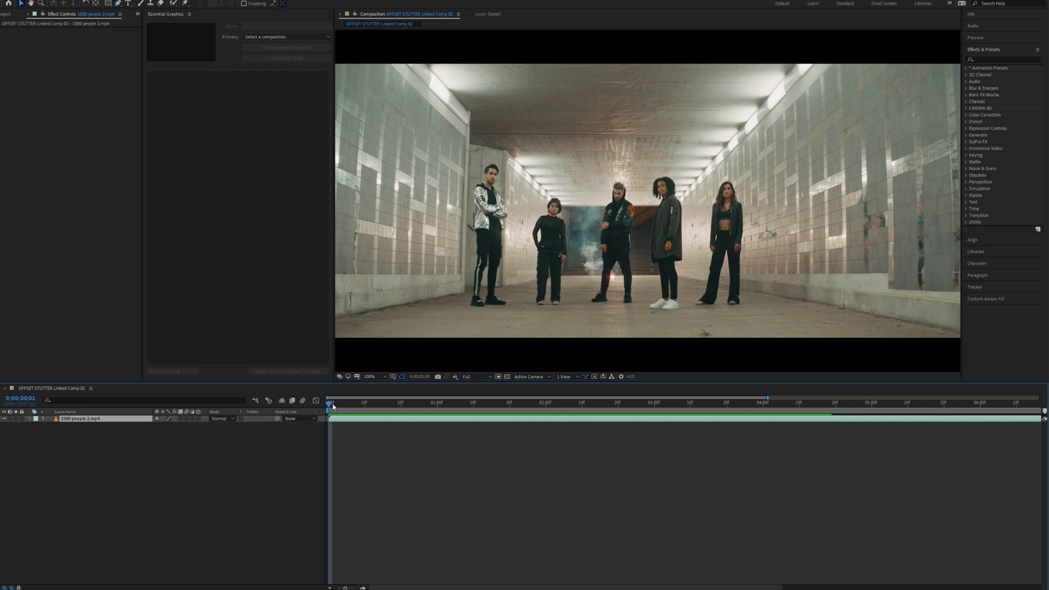
pyautogui.moveTo(332, 406)
pyautogui.mouseDown()
pyautogui.moveTo(471, 403)
pyautogui.moveTo(330, 405)
pyautogui.mouseUp()
pyautogui.click(173, 5)
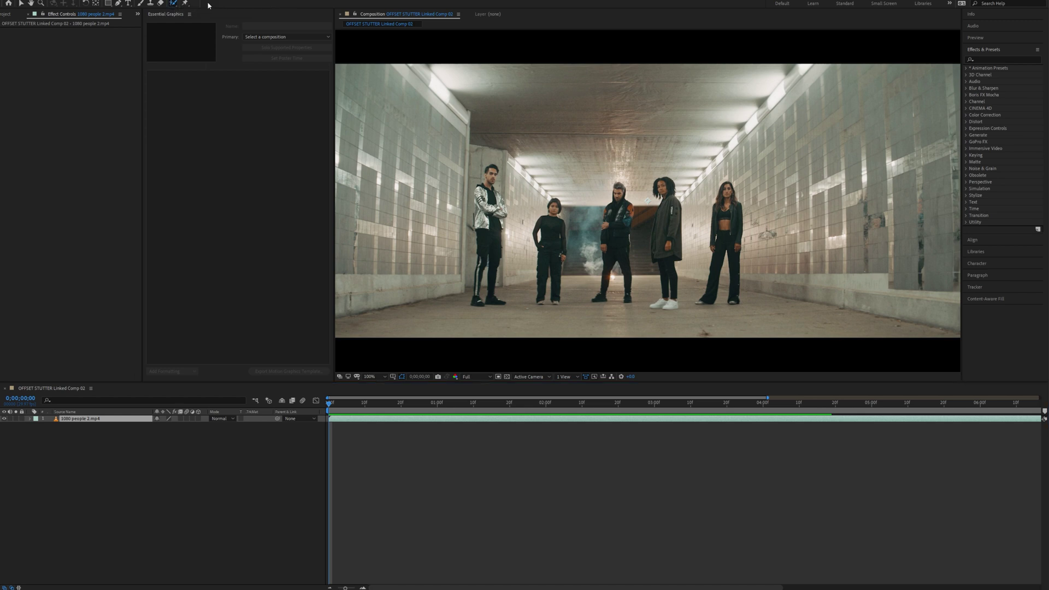
pyautogui.doubleClick(674, 188)
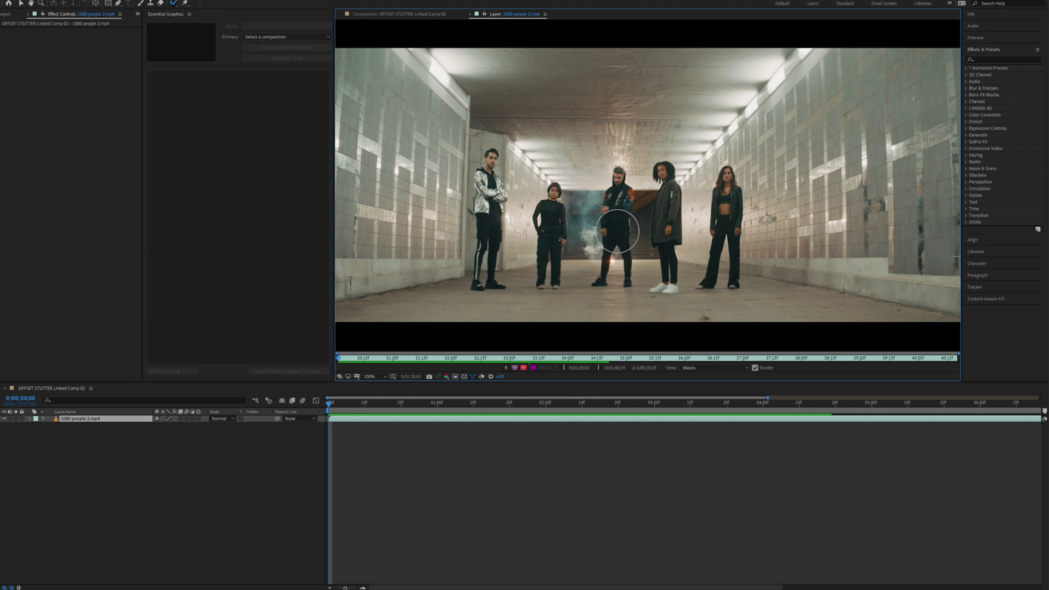
# Step: Paint Roto Brush foreground strokes over the man in the middle with a smaller brush
pyautogui.keyDown('ctrl'); pyautogui.moveTo(618, 232); pyautogui.dragTo(600, 231); pyautogui.keyUp('ctrl')
pyautogui.scroll(4, 617, 223)
pyautogui.scroll(-4, 617, 223)
pyautogui.scroll(4, 612, 223)
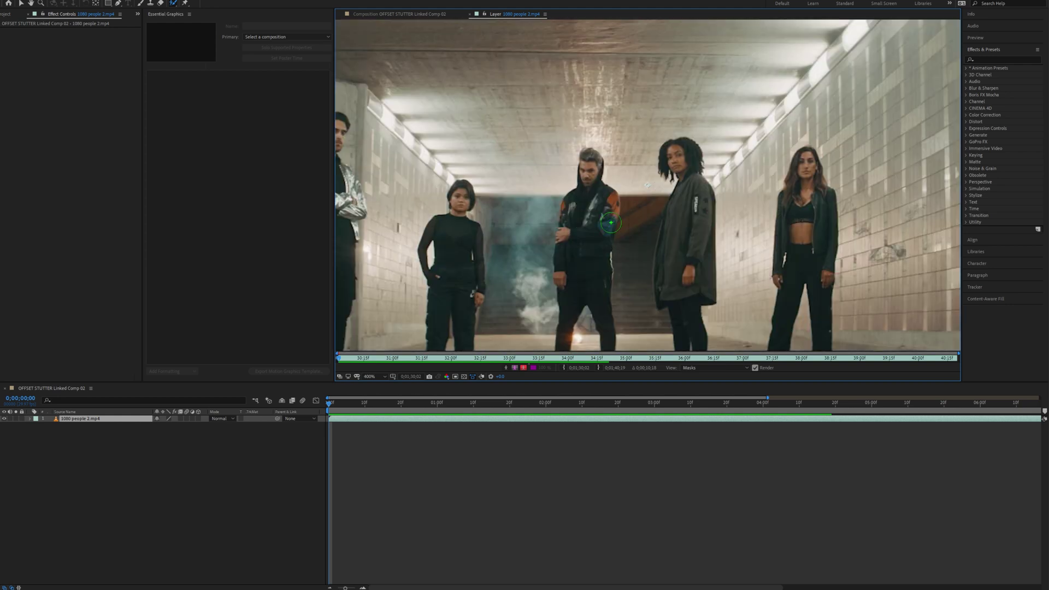
pyautogui.moveTo(508, 240)
pyautogui.mouseDown()
pyautogui.moveTo(586, 161)
pyautogui.moveTo(581, 124)
pyautogui.moveTo(638, 287)
pyautogui.moveTo(508, 128)
pyautogui.moveTo(697, 53)
pyautogui.mouseUp()
pyautogui.moveTo(759, 275)
pyautogui.mouseDown()
pyautogui.moveTo(670, 126)
pyautogui.moveTo(674, 196)
pyautogui.mouseUp()
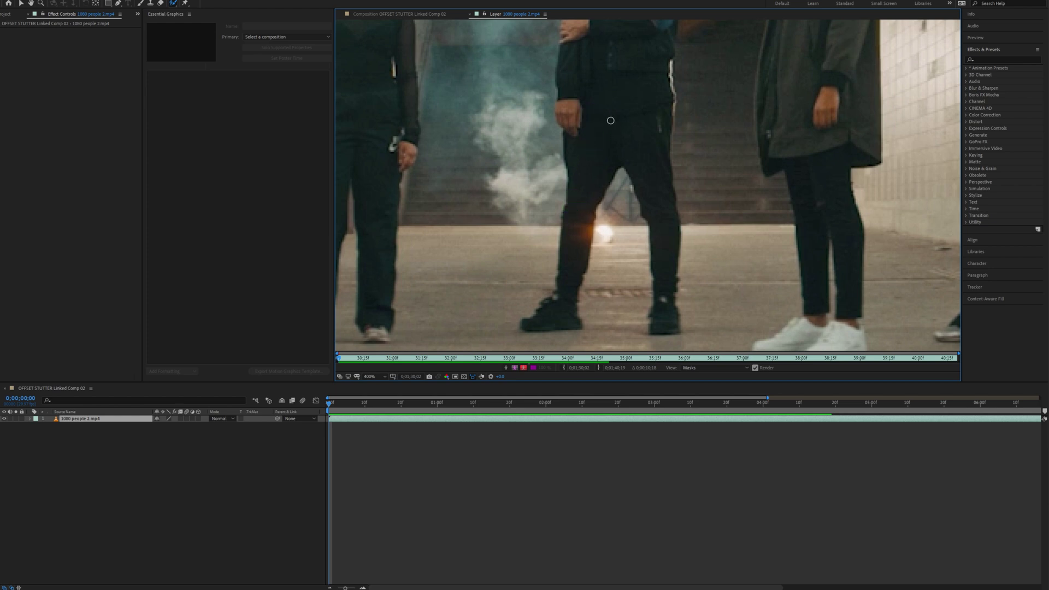
pyautogui.moveTo(603, 129); pyautogui.dragTo(565, 300)
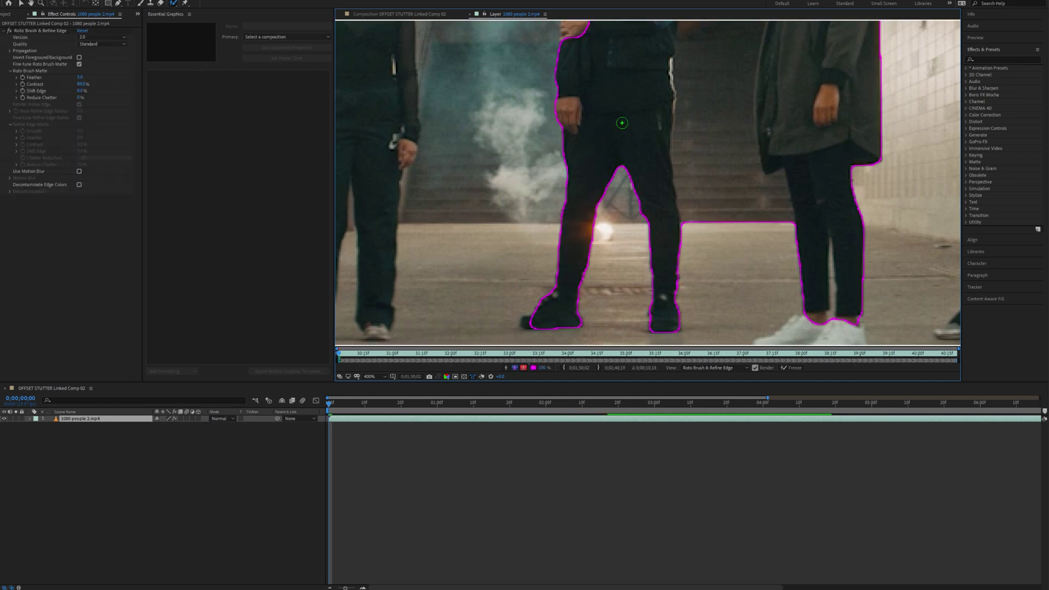
pyautogui.moveTo(581, 159); pyautogui.dragTo(576, 220)
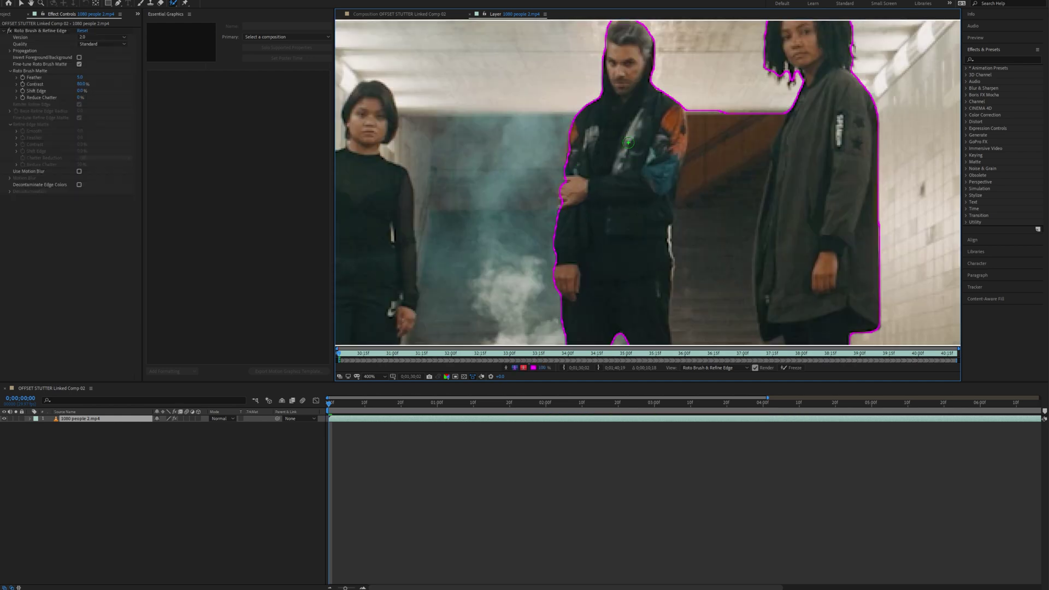
pyautogui.moveTo(628, 131)
pyautogui.mouseDown()
pyautogui.moveTo(601, 175)
pyautogui.moveTo(598, 105)
pyautogui.mouseUp()
# Step: Exclude the stairs and the woman in the long coat from the selection and add the man's sleeve and shoe tip
pyautogui.scroll(5, 705, 83)
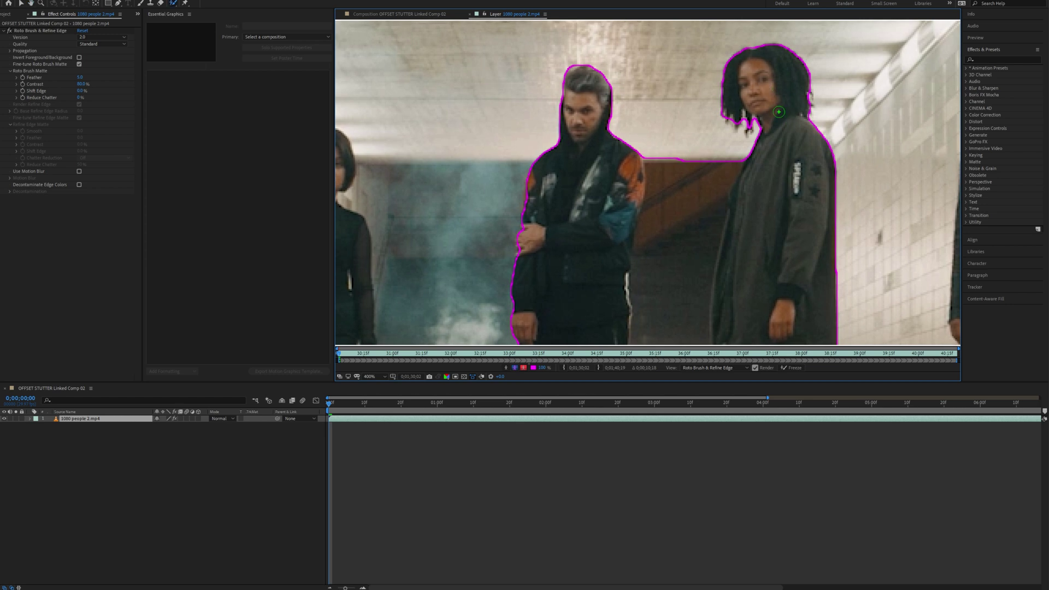
pyautogui.scroll(-5, 662, 184)
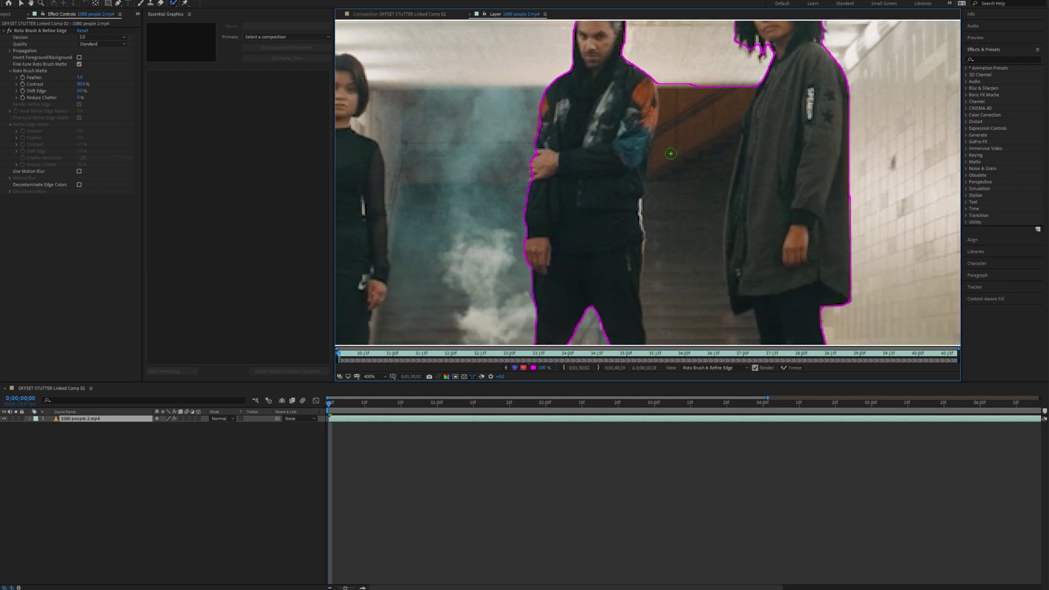
pyautogui.moveTo(711, 52); pyautogui.dragTo(708, 323)
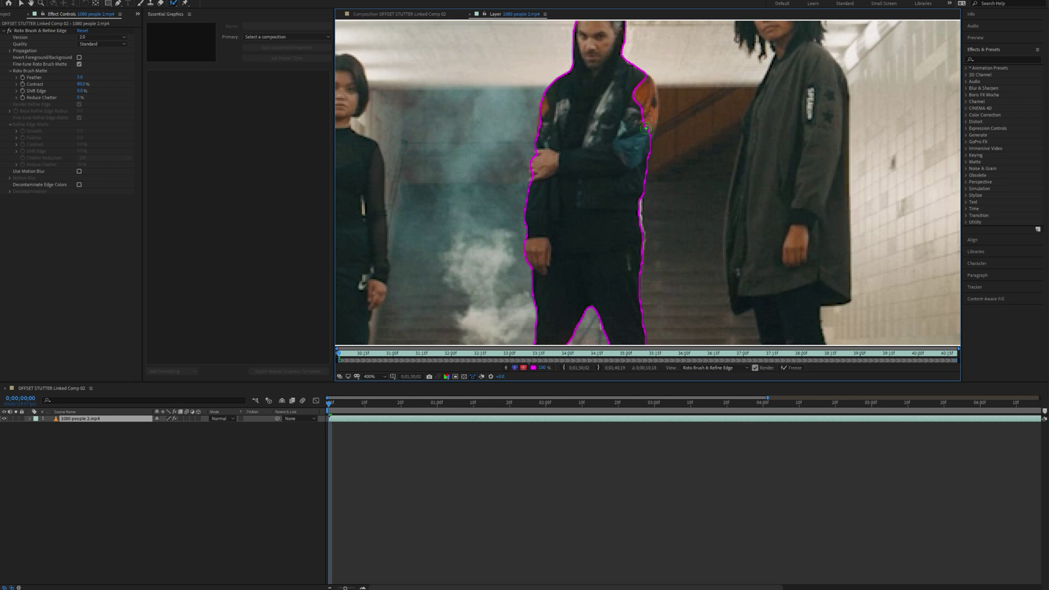
pyautogui.moveTo(651, 95); pyautogui.dragTo(649, 82)
pyautogui.scroll(-10, 616, 275)
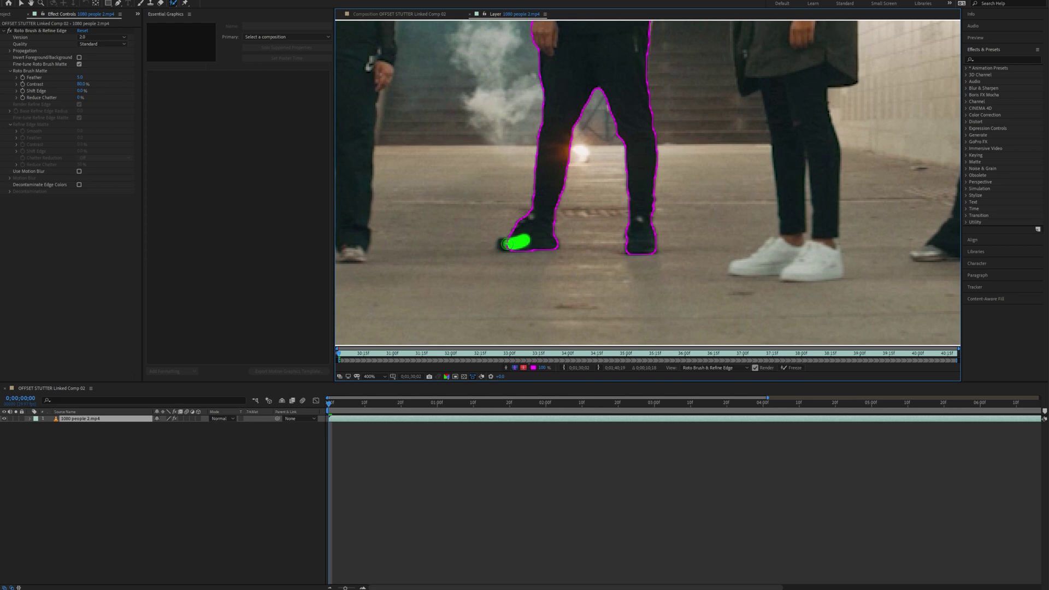
pyautogui.moveTo(506, 244); pyautogui.dragTo(501, 244)
pyautogui.press(',')
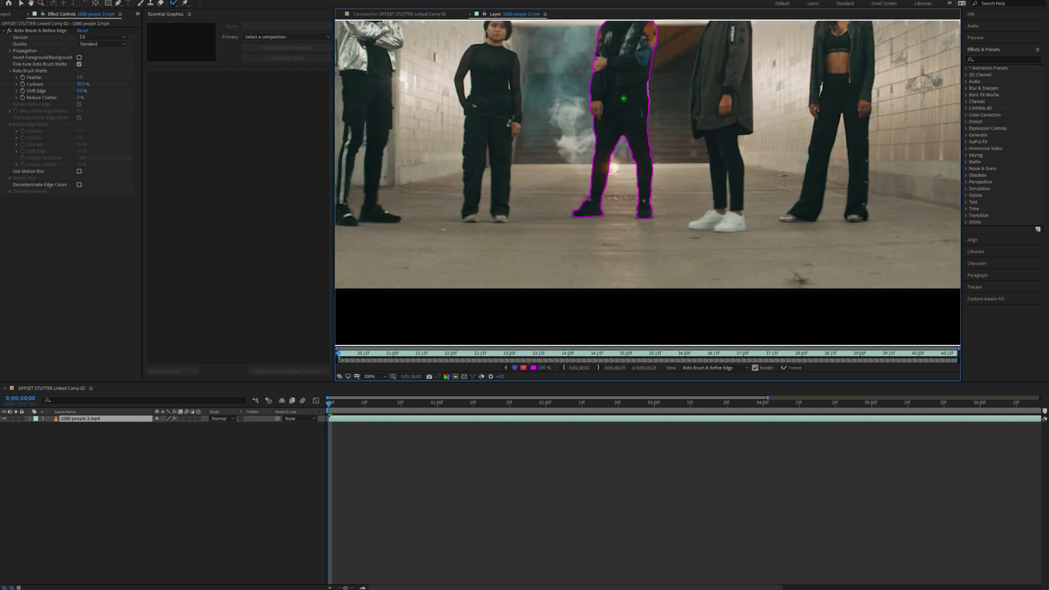
pyautogui.moveTo(626, 81); pyautogui.dragTo(608, 158)
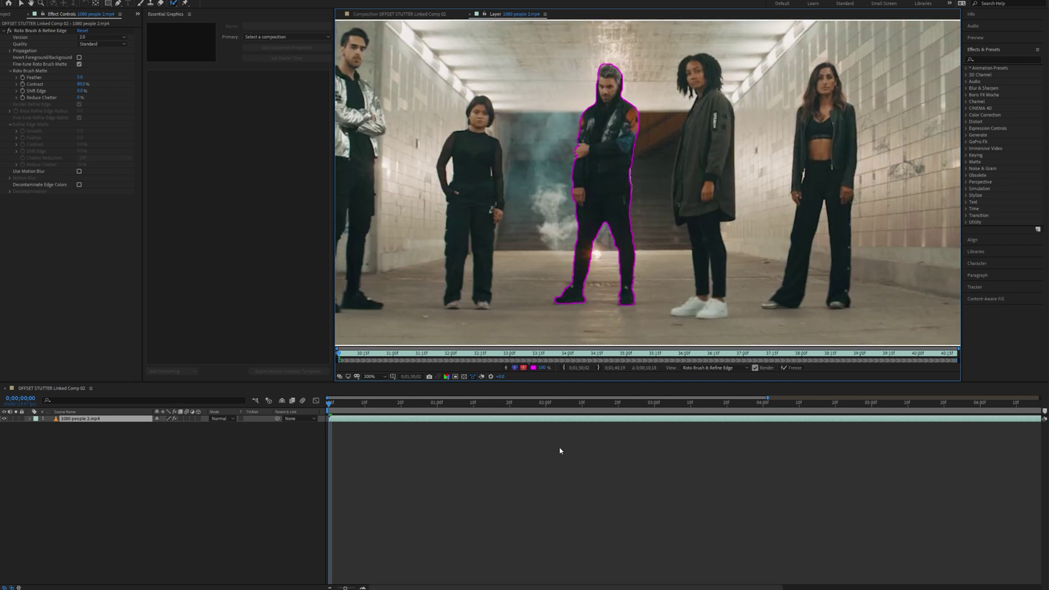
# Step: Propagate the roto selection forward through the clip and step back to the light-flash frame at 0;00;01;22
pyautogui.press('space')
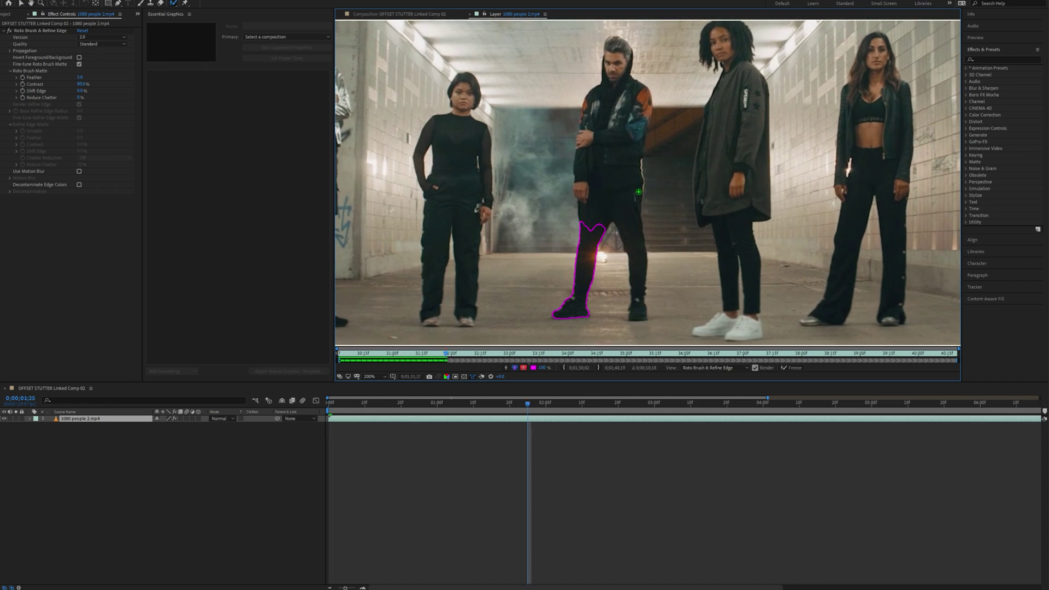
pyautogui.press('pageup')
pyautogui.press('pageup')
pyautogui.press('pageup')
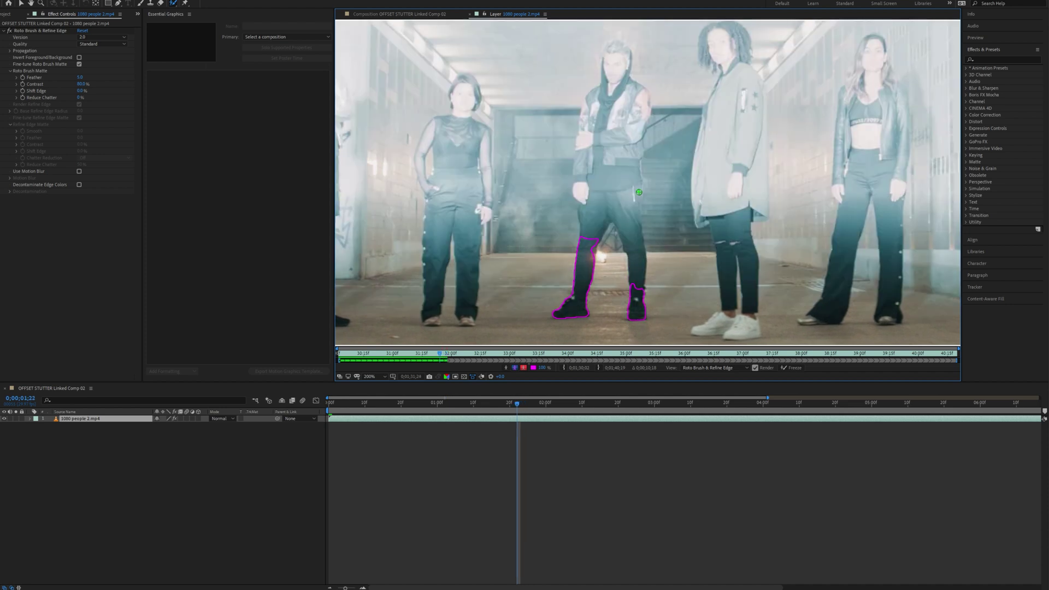
pyautogui.press('pageup')
pyautogui.press('pagedown')
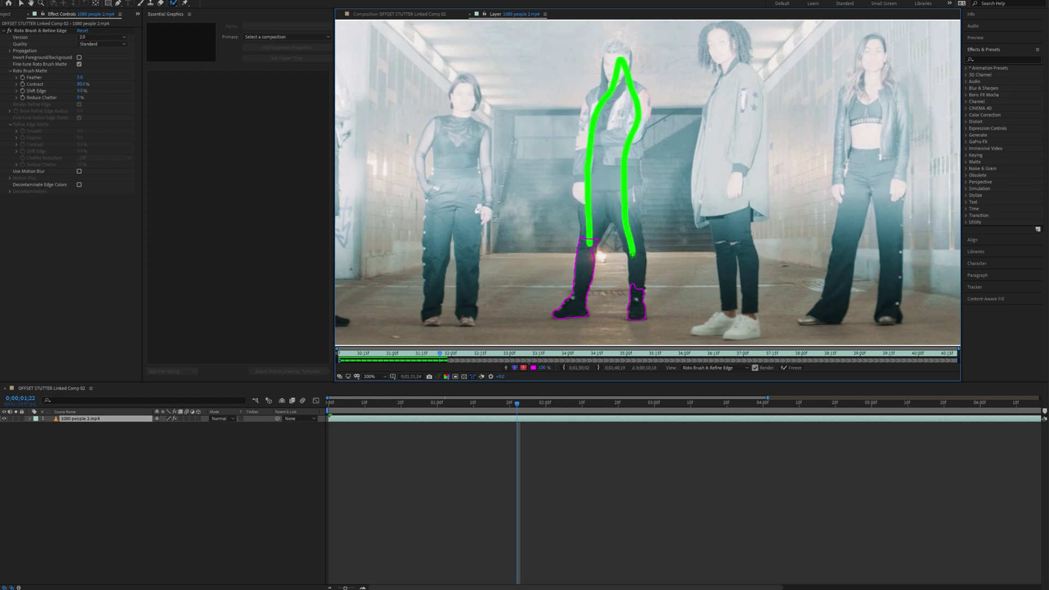
# Step: Reselect the man from head to legs on the flash frame, excluding the gap between his legs and the neighbouring background
pyautogui.moveTo(633, 254); pyautogui.dragTo(633, 255)
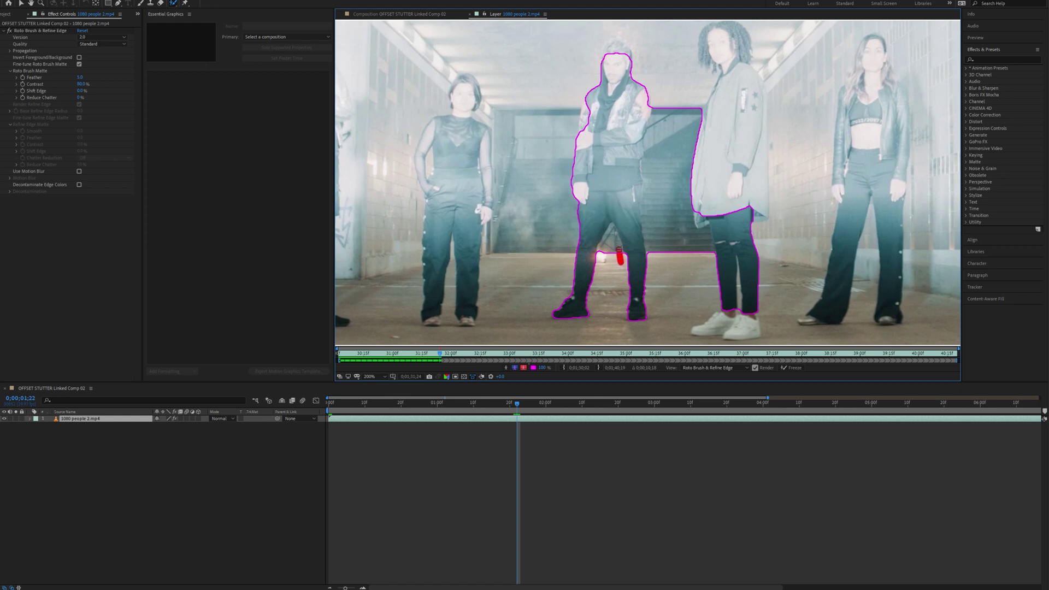
pyautogui.moveTo(606, 249); pyautogui.dragTo(605, 250)
pyautogui.moveTo(687, 269); pyautogui.dragTo(698, 71)
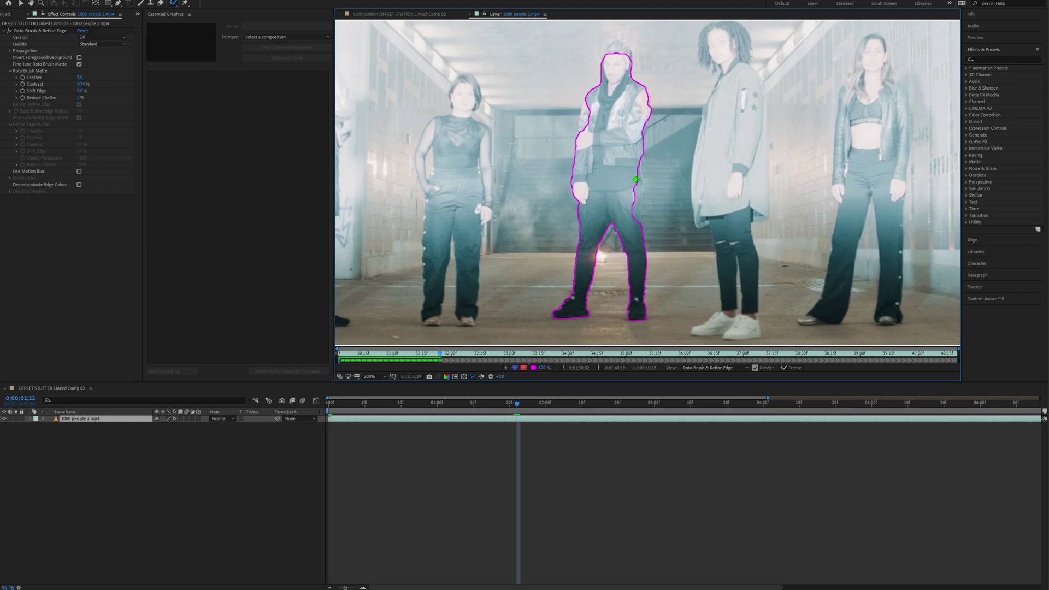
pyautogui.moveTo(636, 179); pyautogui.dragTo(635, 218)
pyautogui.moveTo(585, 138); pyautogui.dragTo(591, 101)
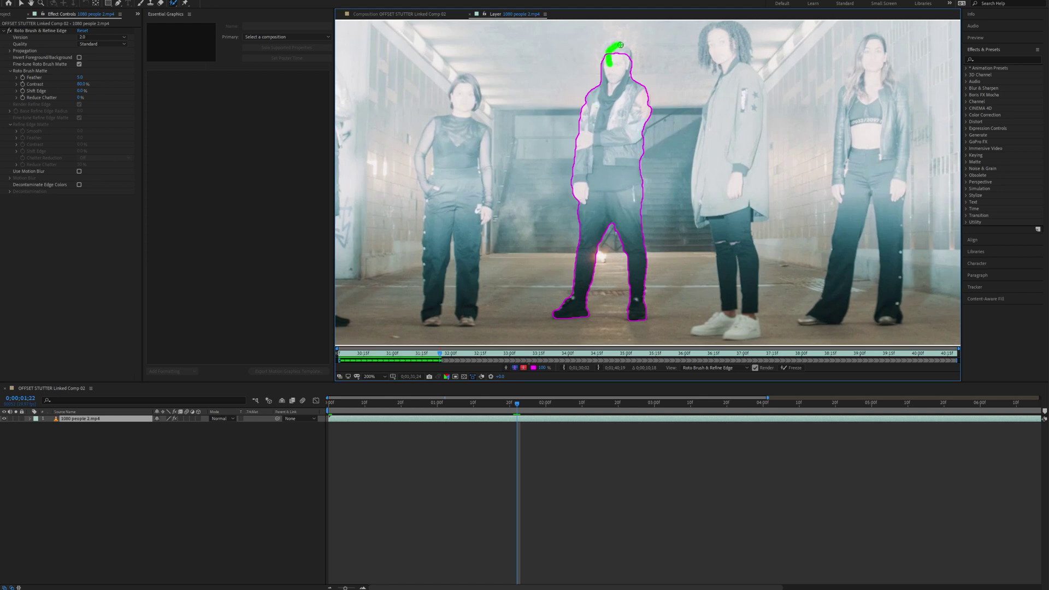
pyautogui.moveTo(620, 45); pyautogui.dragTo(623, 42)
# Step: Repair the man's full outline on the frame at 0;00;01;23 and propagate the selection forward to about 0;00;03;06
pyautogui.press('pagedown')
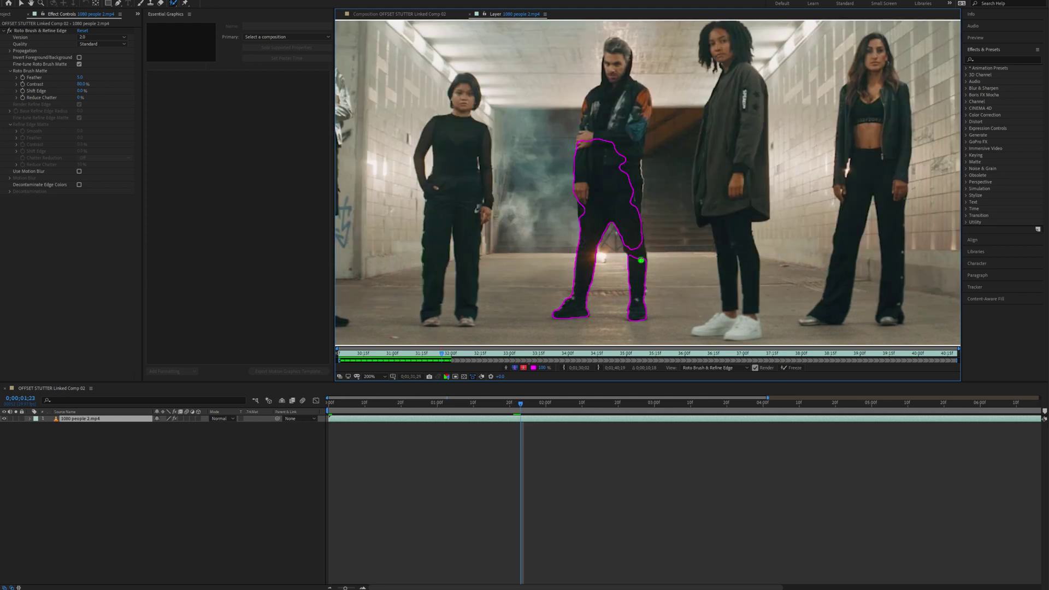
pyautogui.moveTo(615, 243); pyautogui.dragTo(622, 274)
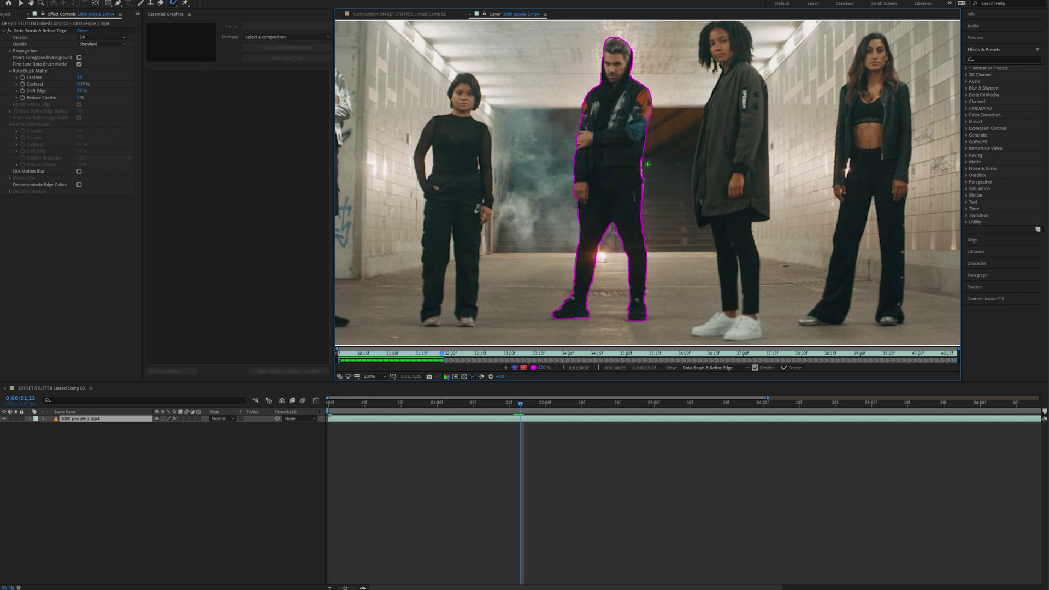
pyautogui.press('space')
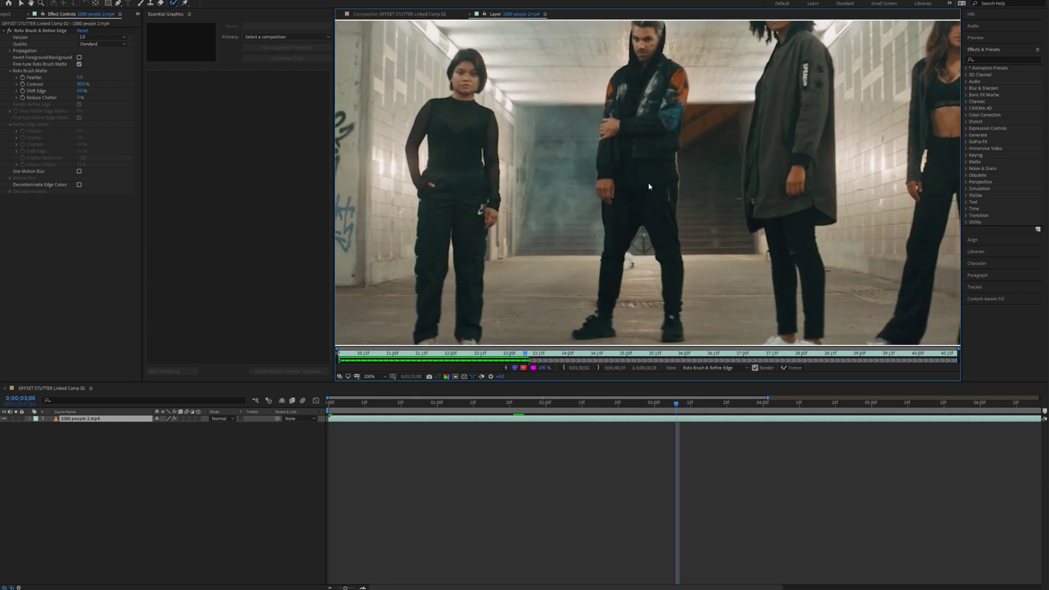
pyautogui.press('space')
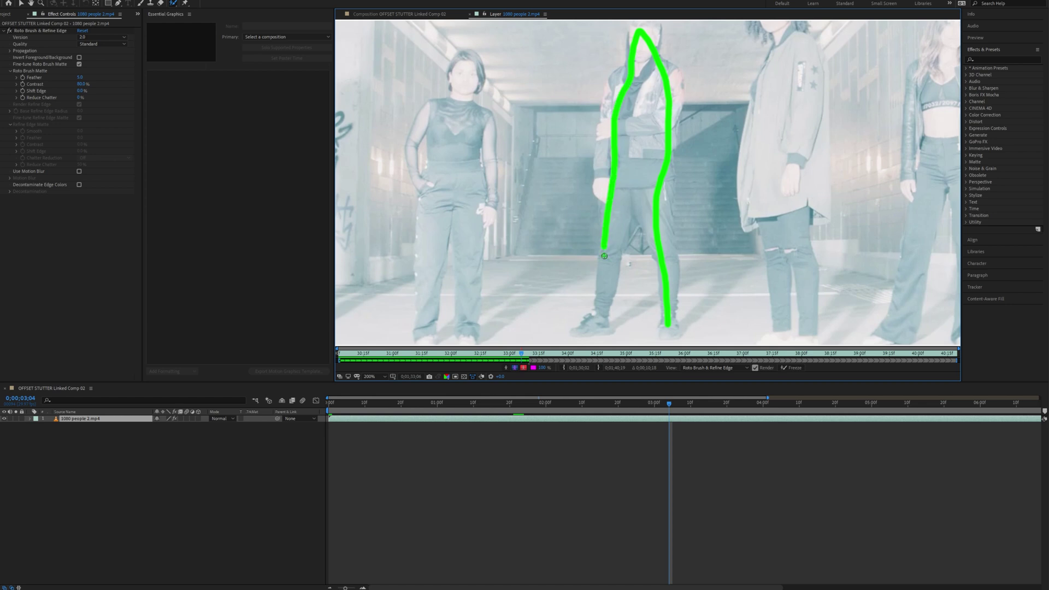
# Step: Reselect the man on the flash frame at 0;00;03;06, exclude the gap between his legs and the background, and propagate the selection through the clip
pyautogui.moveTo(602, 290); pyautogui.dragTo(602, 291)
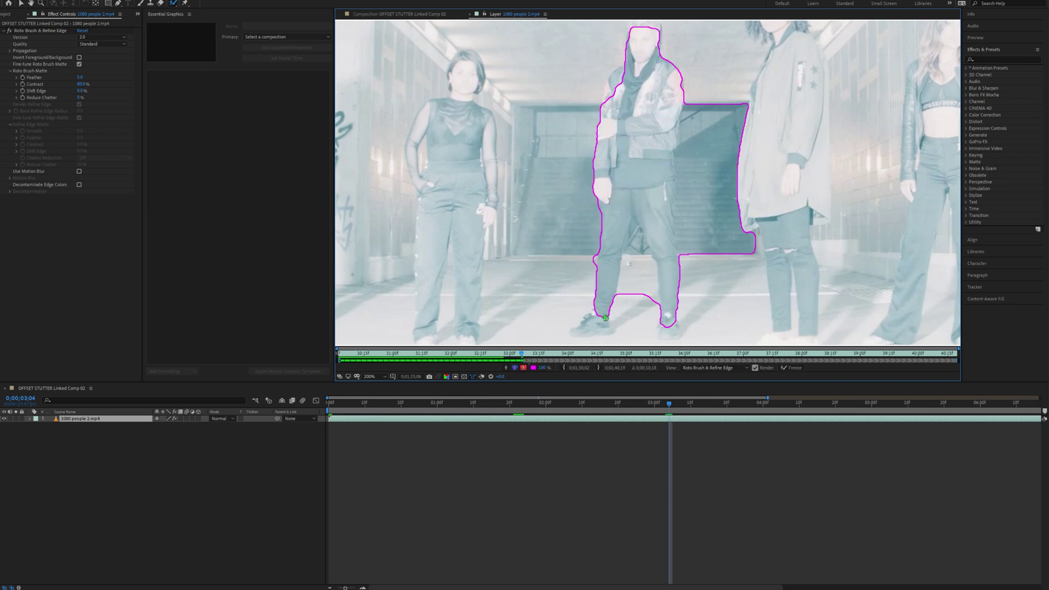
pyautogui.moveTo(600, 316); pyautogui.dragTo(601, 316)
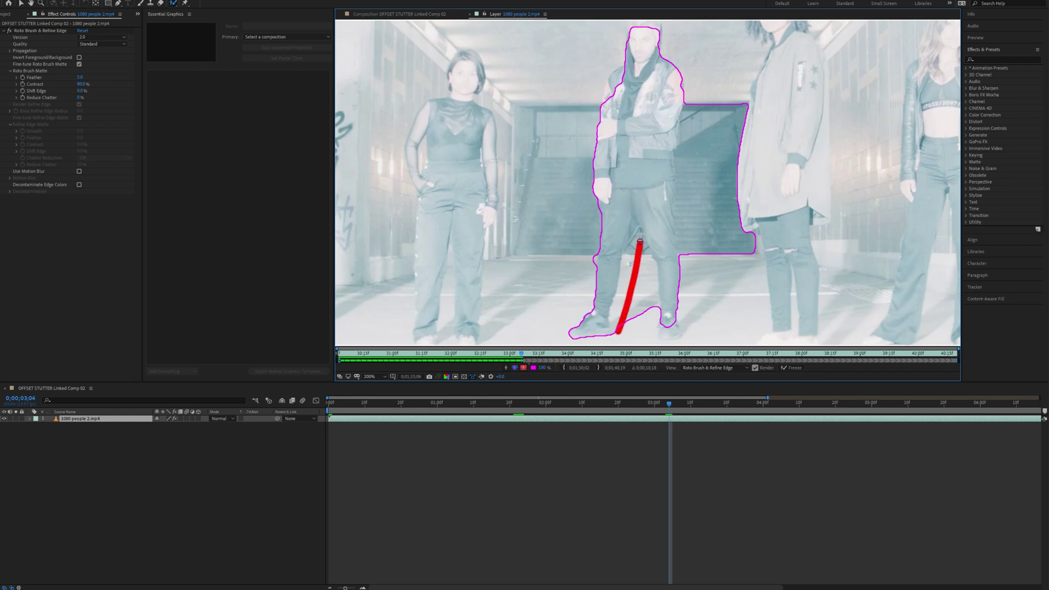
pyautogui.scroll(-3, 700, 313)
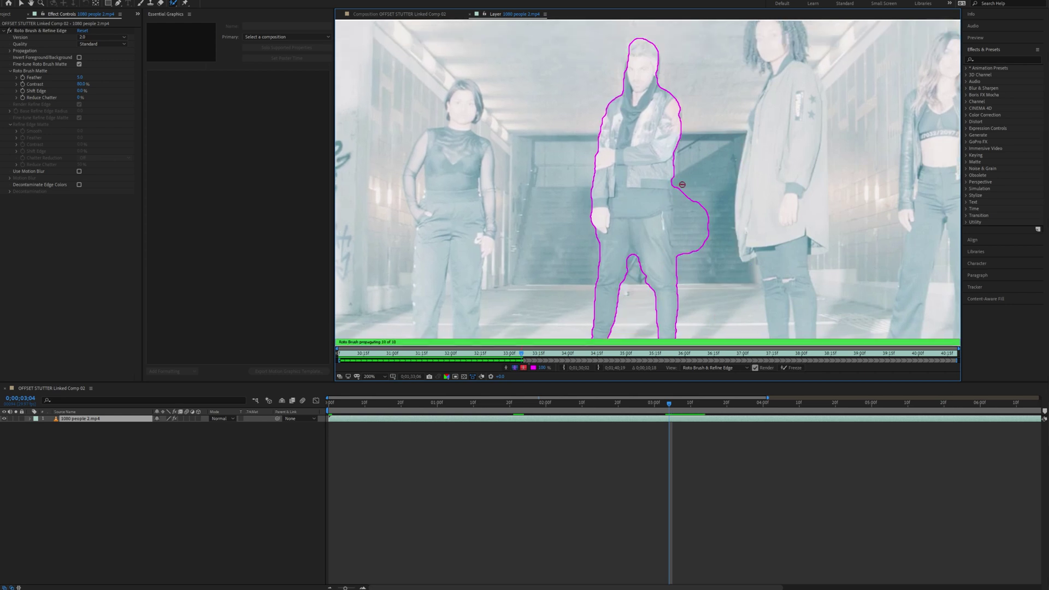
pyautogui.press('pagedown')
pyautogui.press('space')
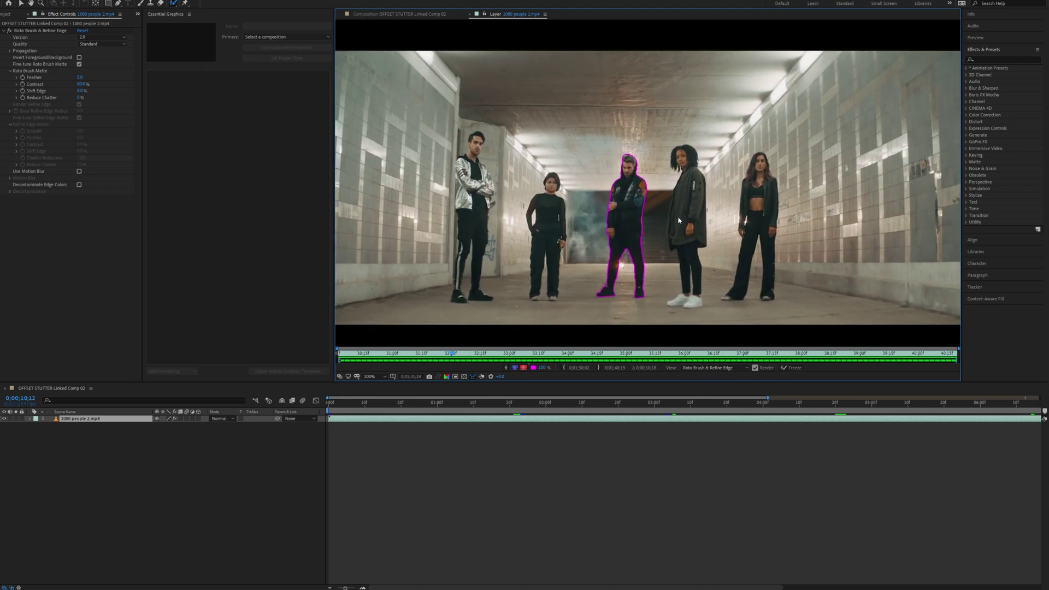
# Step: Inspect the matte in the red alpha overlay view and freeze the Roto Brush & Refine Edge propagation
pyautogui.click(524, 368)
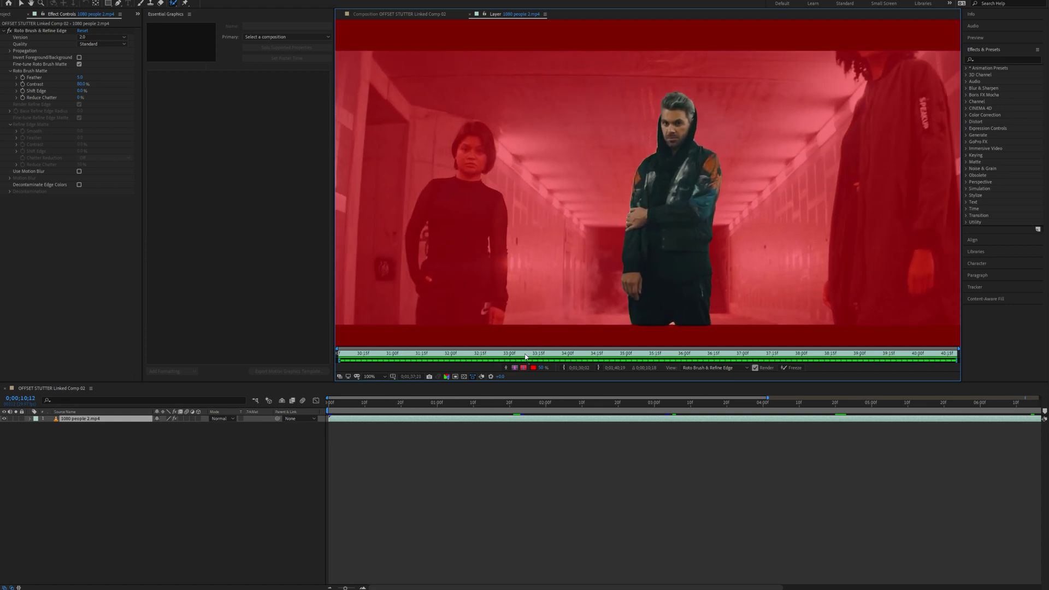
pyautogui.click(514, 368)
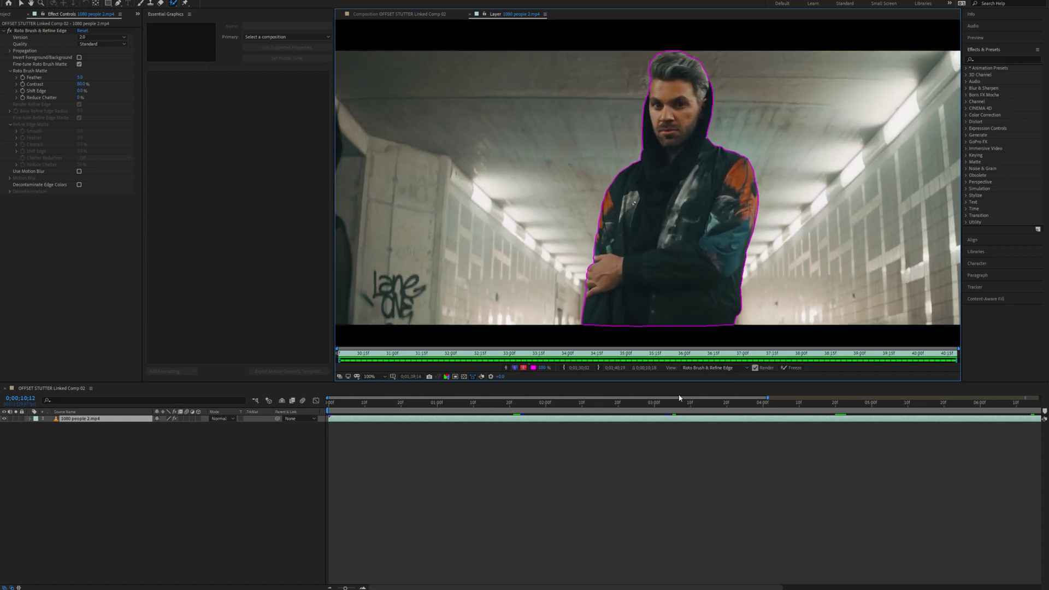
pyautogui.click(792, 370)
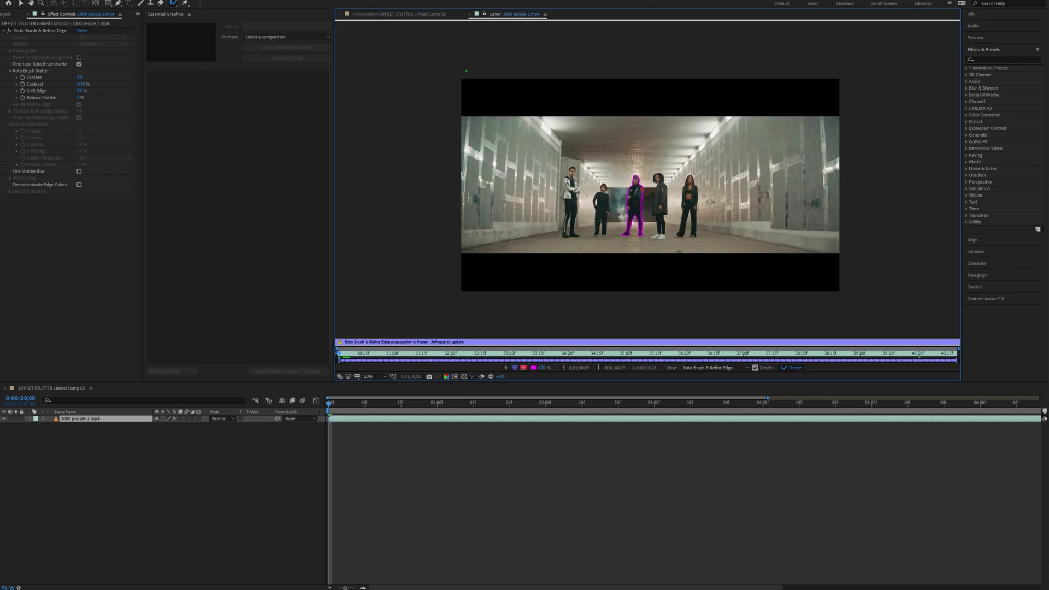
# Step: Check the frozen cutout against black at the first frame and return to the alpha boundary view
pyautogui.scroll(1, 647, 185)
pyautogui.click(515, 368)
pyautogui.click(523, 367)
pyautogui.click(523, 368)
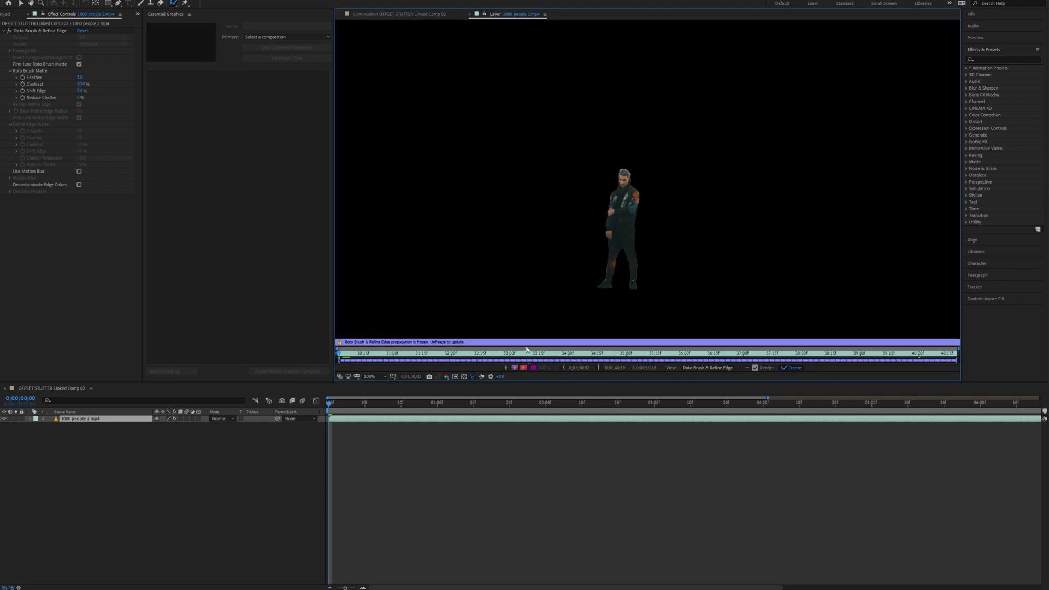
pyautogui.click(515, 368)
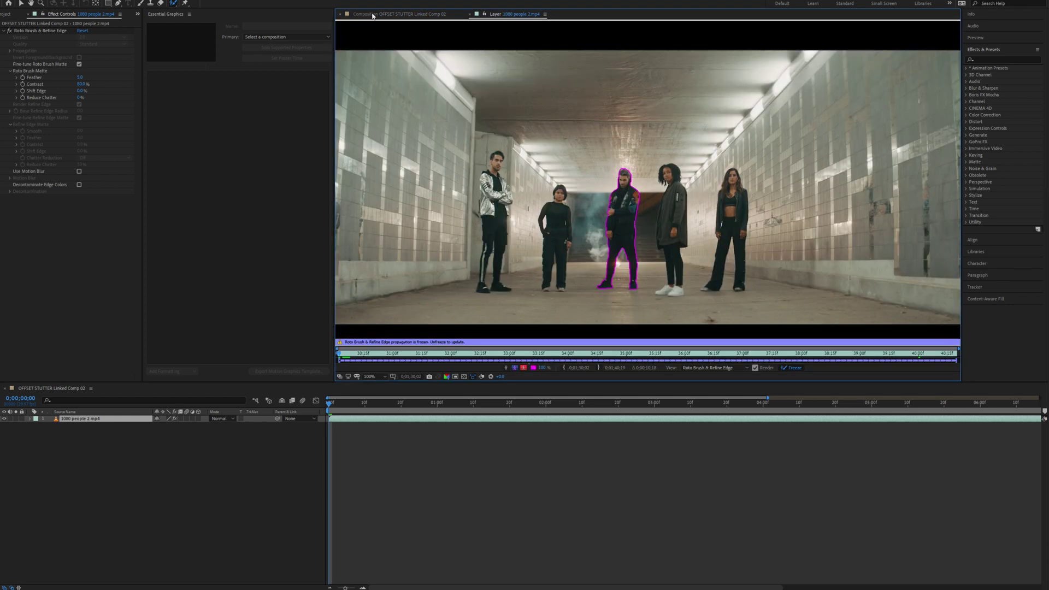
# Step: Preview the isolated man in OFFSET STUTTER Linked Comp 02 and switch back to Premiere Pro
pyautogui.click(382, 15)
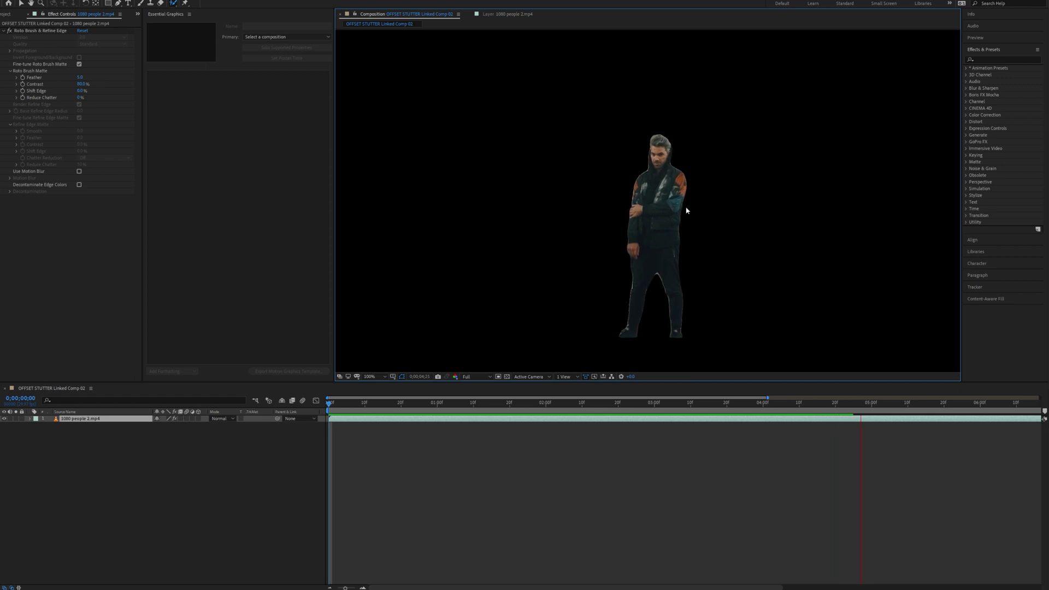
pyautogui.press('space')
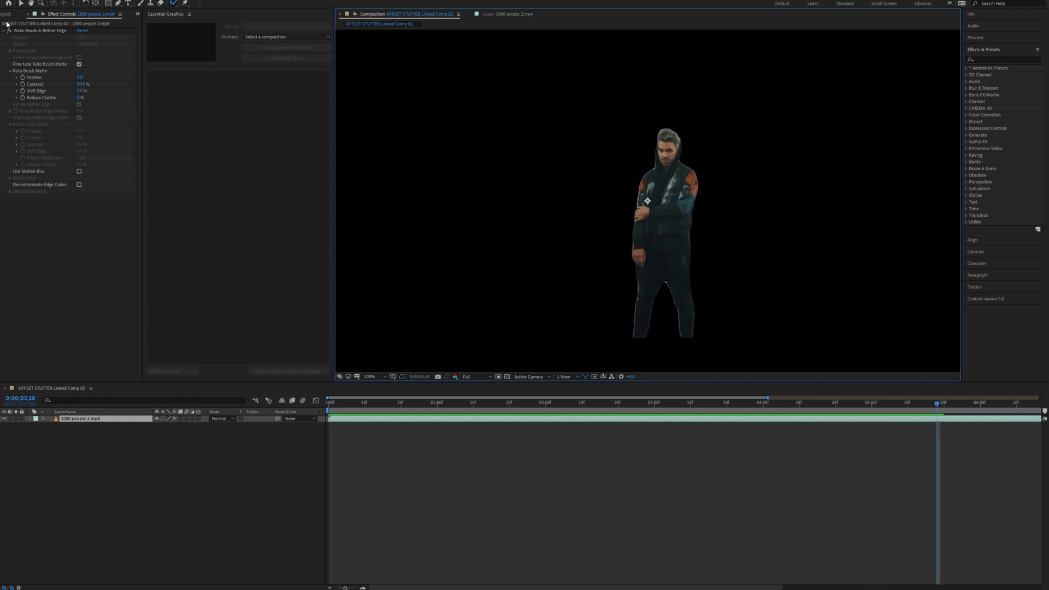
pyautogui.click(6, 0)
pyautogui.click(30, 67)
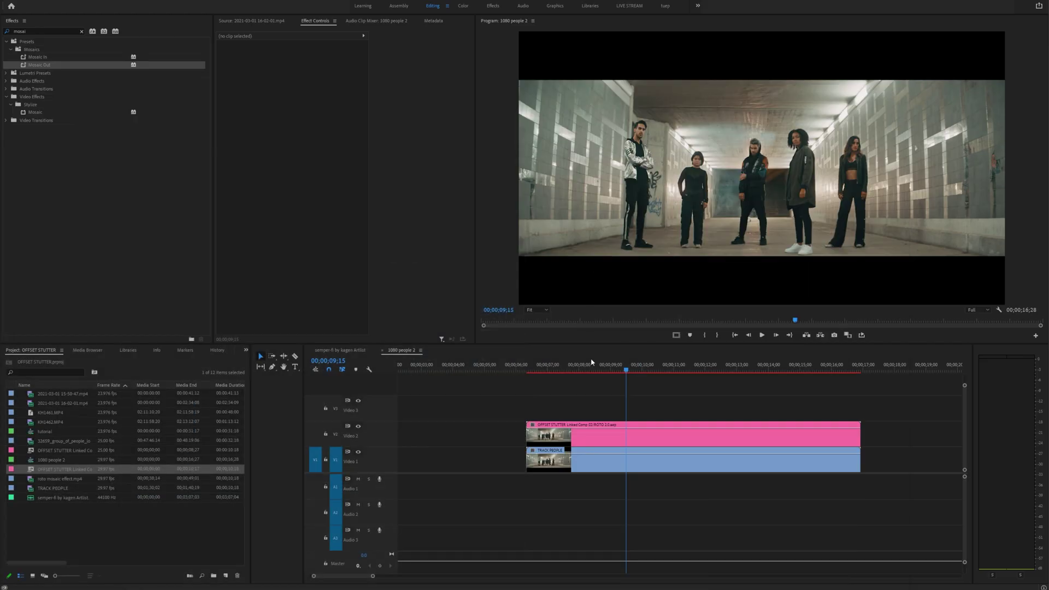
# Step: Hide the TRACK PEOPLE video track, play back only the linked cutout from near the clip start, and show the track again
pyautogui.click(540, 371)
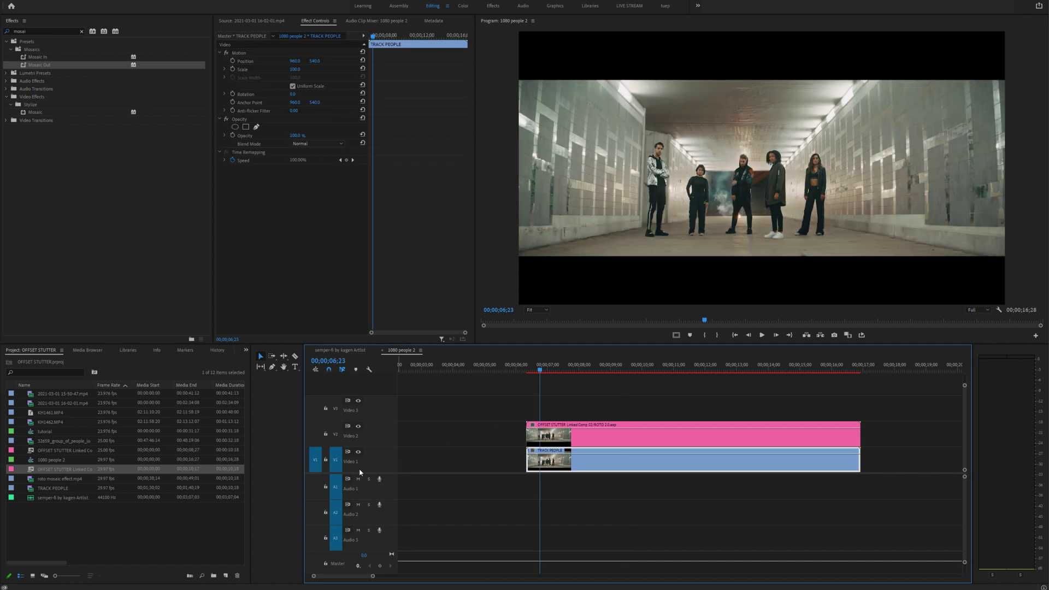
pyautogui.click(359, 453)
pyautogui.press('space')
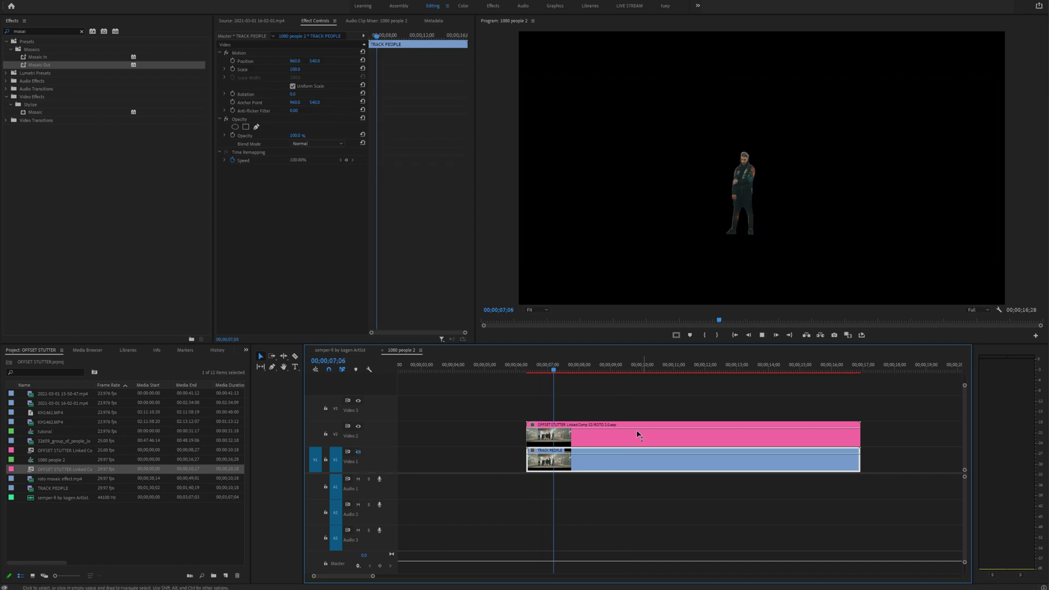
pyautogui.click(358, 453)
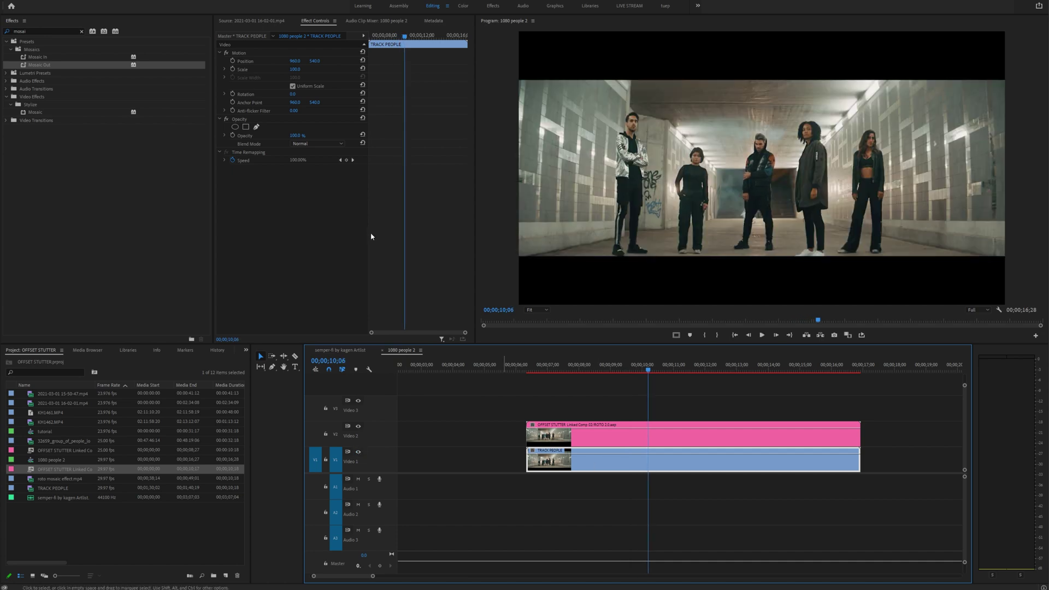
# Step: Try shifting the TRACK PEOPLE clip's horizontal position and undo the change
pyautogui.moveTo(294, 63); pyautogui.dragTo(338, 63)
pyautogui.hotkey('ctrl', 'z')
pyautogui.click(541, 368)
pyautogui.moveTo(535, 369); pyautogui.dragTo(562, 369)
# Step: Find the Mosaic video effect and apply it to the TRACK PEOPLE clip beneath the linked composition
pyautogui.click(64, 31)
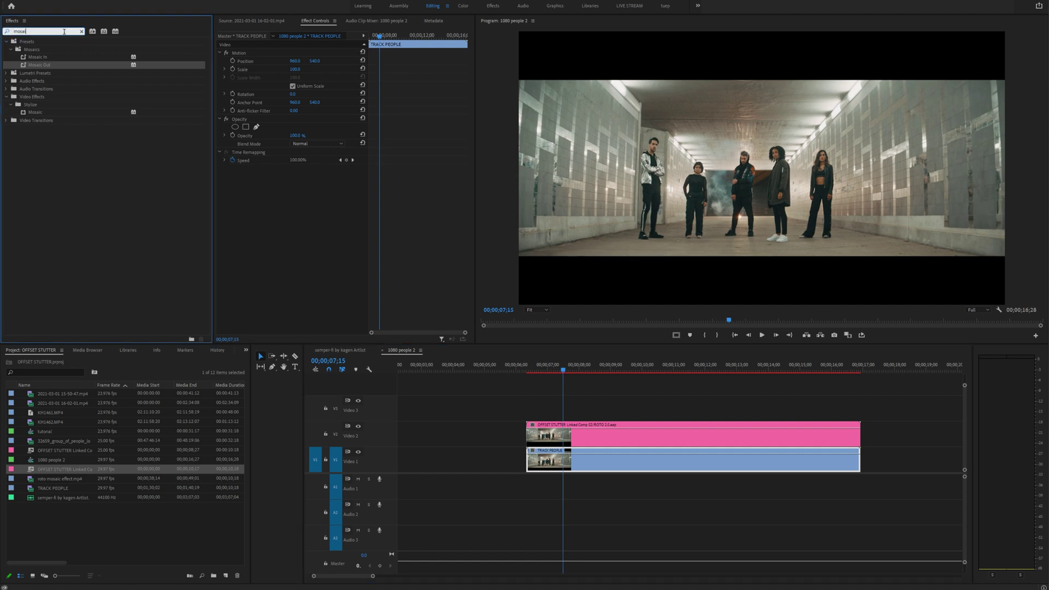
pyautogui.write('mos')
pyautogui.moveTo(35, 112); pyautogui.dragTo(549, 459)
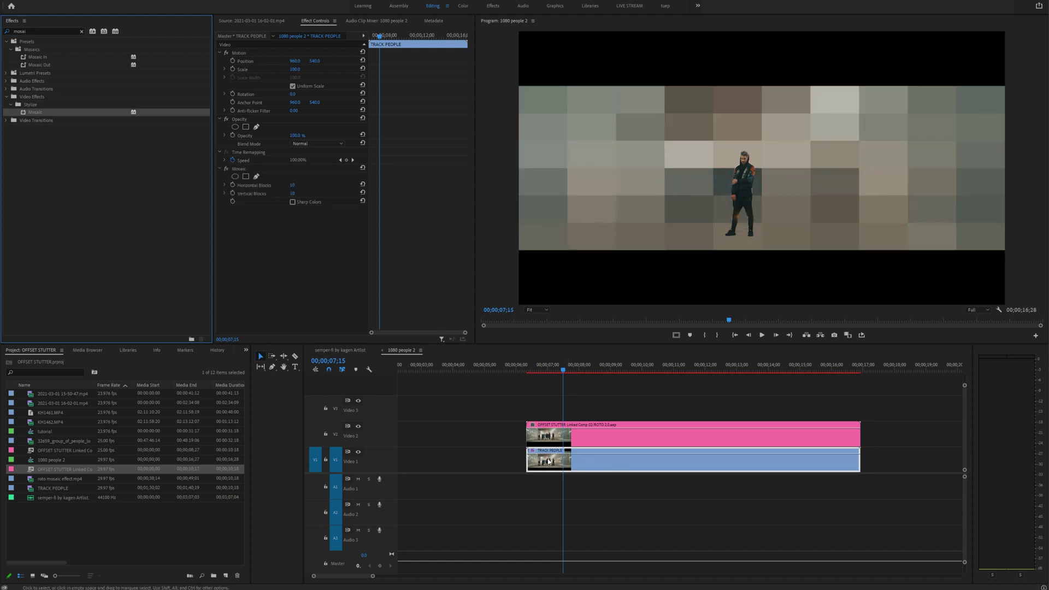
pyautogui.click(628, 470)
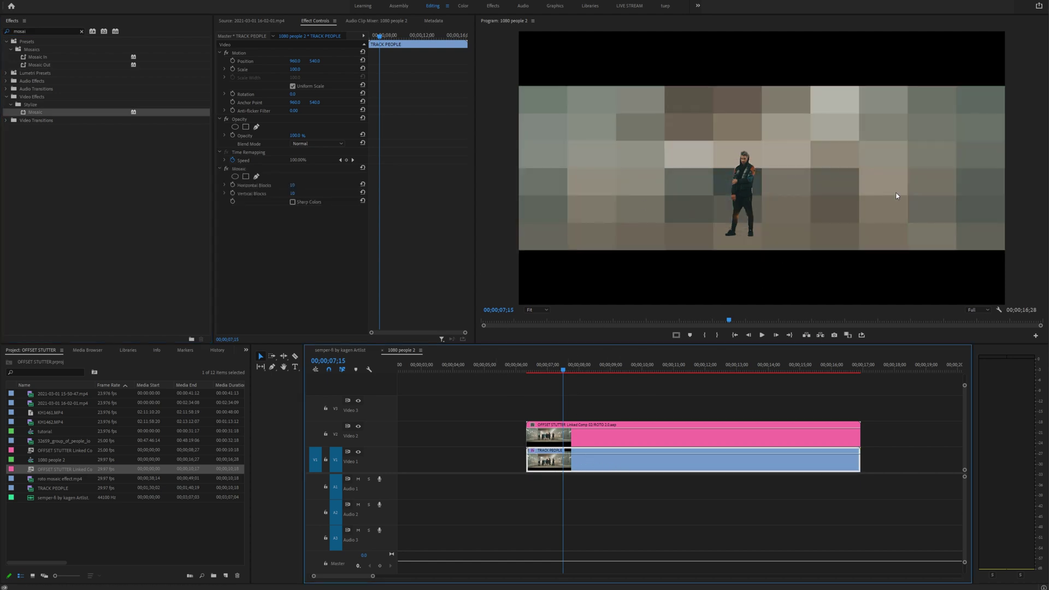
# Step: Start keyframing the Mosaic effect's Horizontal Blocks at the first frame of the clip, 00;00;06;10
pyautogui.moveTo(377, 37); pyautogui.dragTo(369, 37)
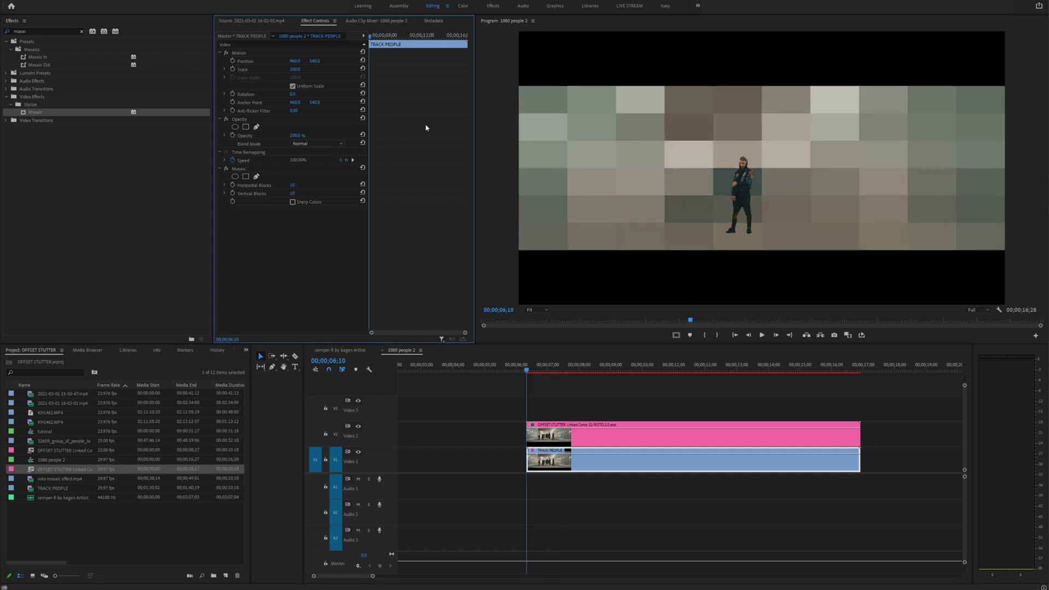
pyautogui.moveTo(474, 198); pyautogui.dragTo(542, 209)
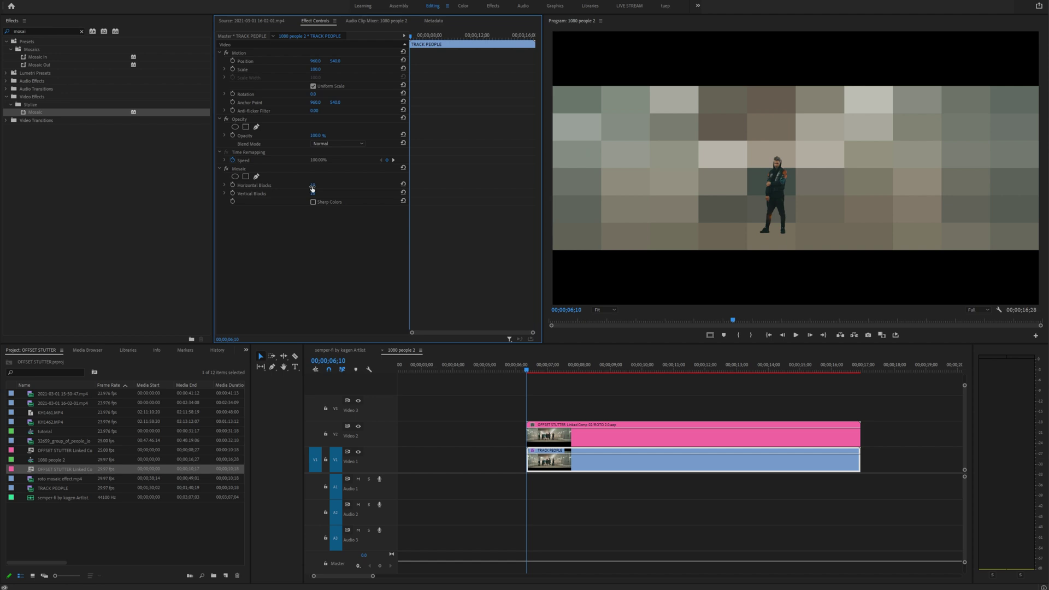
pyautogui.click(233, 185)
# Step: Keyframe Horizontal Blocks every few frames with widely varying high and low values up to 00;00;09;13, ending on 6
pyautogui.press('Right')
pyautogui.press('Right')
pyautogui.press('Right')
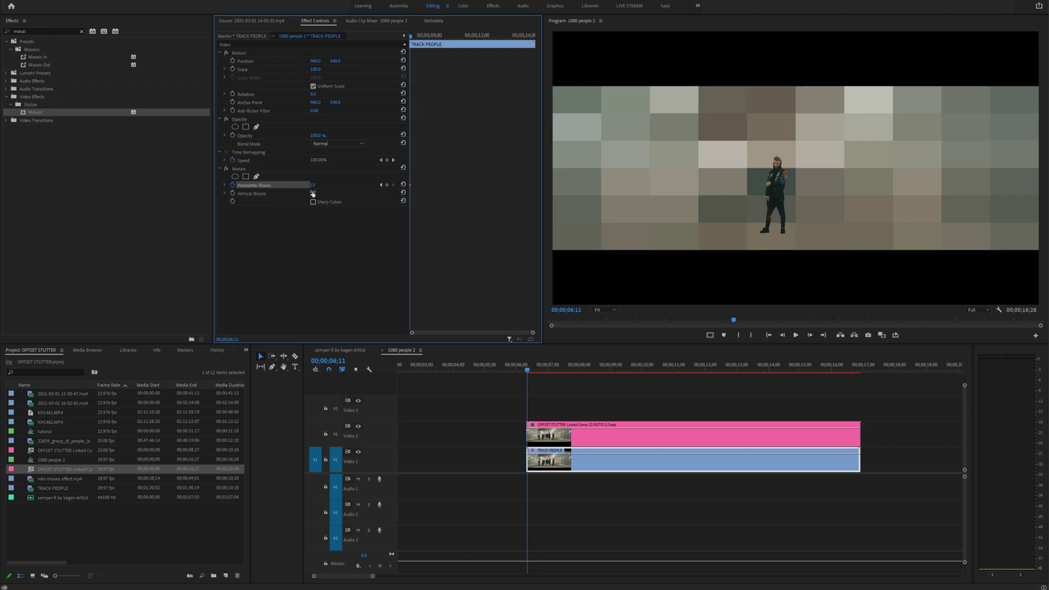
pyautogui.moveTo(315, 186); pyautogui.dragTo(432, 186)
pyautogui.press('Right')
pyautogui.press('Right')
pyautogui.press('Right')
pyautogui.press('Right')
pyautogui.press('Right')
pyautogui.press('Right')
pyautogui.press('Right')
pyautogui.press('Right')
pyautogui.press('Right')
pyautogui.press('Right')
pyautogui.press('Right')
pyautogui.moveTo(317, 186); pyautogui.dragTo(240, 186)
pyautogui.press('Right')
pyautogui.press('Right')
pyautogui.press('Right')
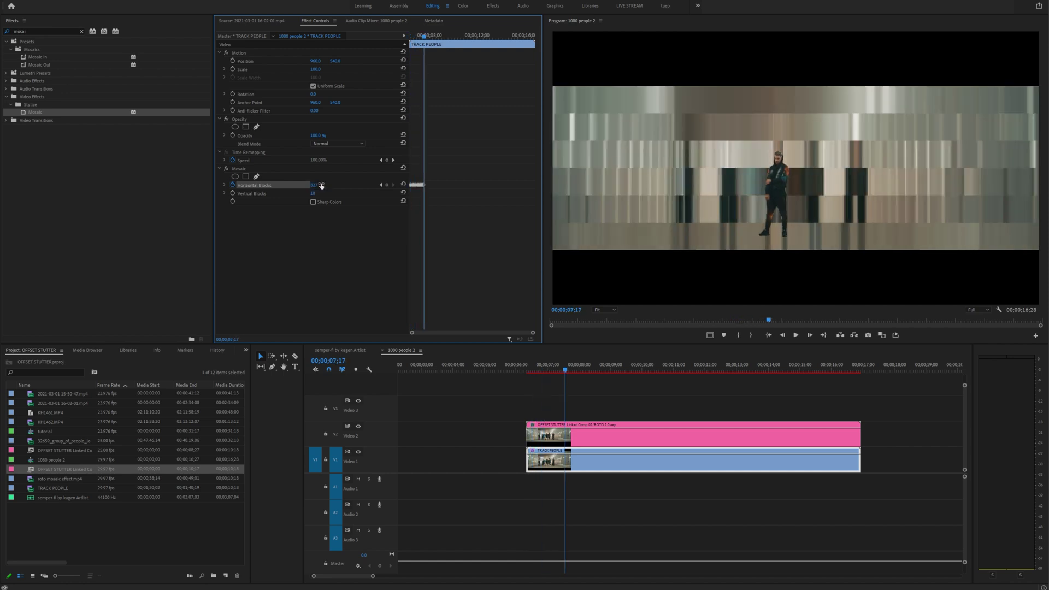
pyautogui.press('Right')
pyautogui.press('Right')
pyautogui.press('Right')
pyautogui.press('Right')
pyautogui.press('Right')
pyautogui.press('Right')
pyautogui.moveTo(318, 186)
pyautogui.mouseDown()
pyautogui.moveTo(273, 186)
pyautogui.moveTo(322, 185)
pyautogui.mouseUp()
pyautogui.press('Right')
pyautogui.press('Right')
pyautogui.press('Right')
pyautogui.press('Right')
pyautogui.press('Right')
pyautogui.press('Right')
pyautogui.press('Right')
pyautogui.press('Right')
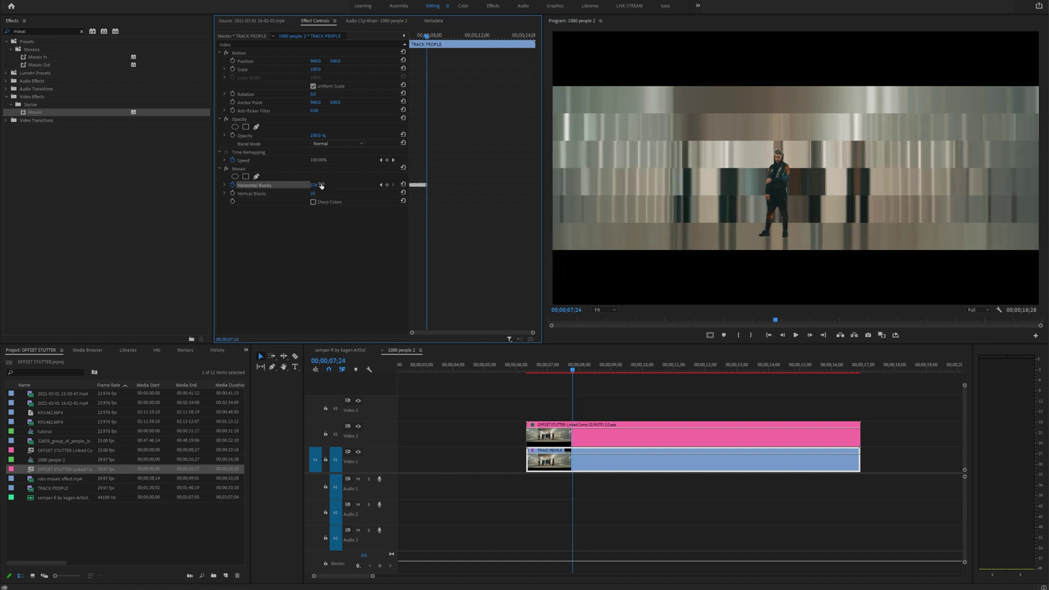
pyautogui.press('Right')
pyautogui.press('Right')
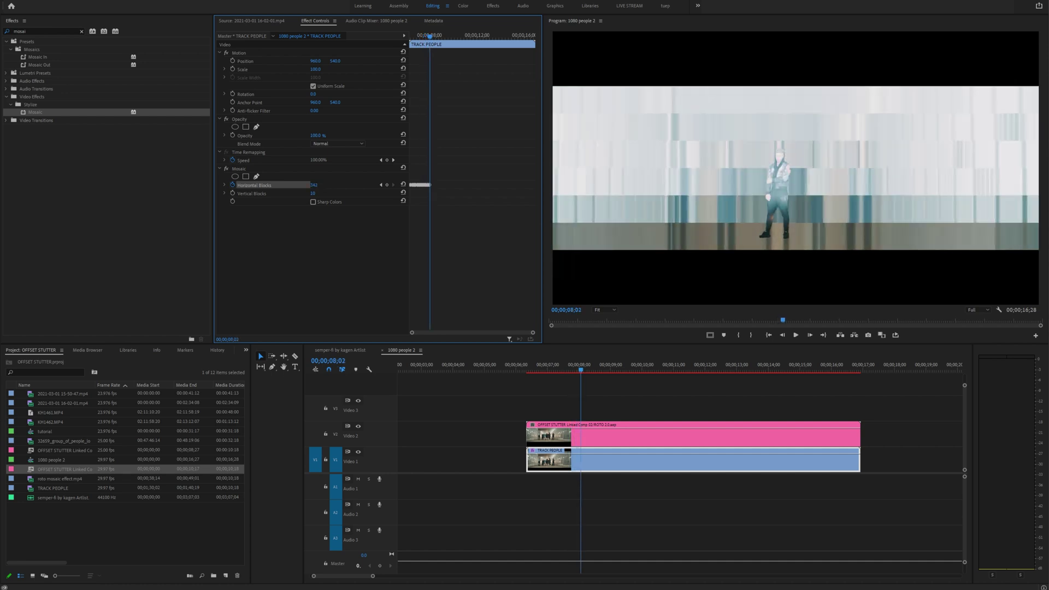
pyautogui.press('Right')
pyautogui.press('Right')
pyautogui.moveTo(317, 186); pyautogui.dragTo(383, 185)
pyautogui.press('Right')
pyautogui.press('Right')
pyautogui.press('Right')
pyautogui.press('Right')
pyautogui.press('Right')
pyautogui.press('Right')
pyautogui.press('Right')
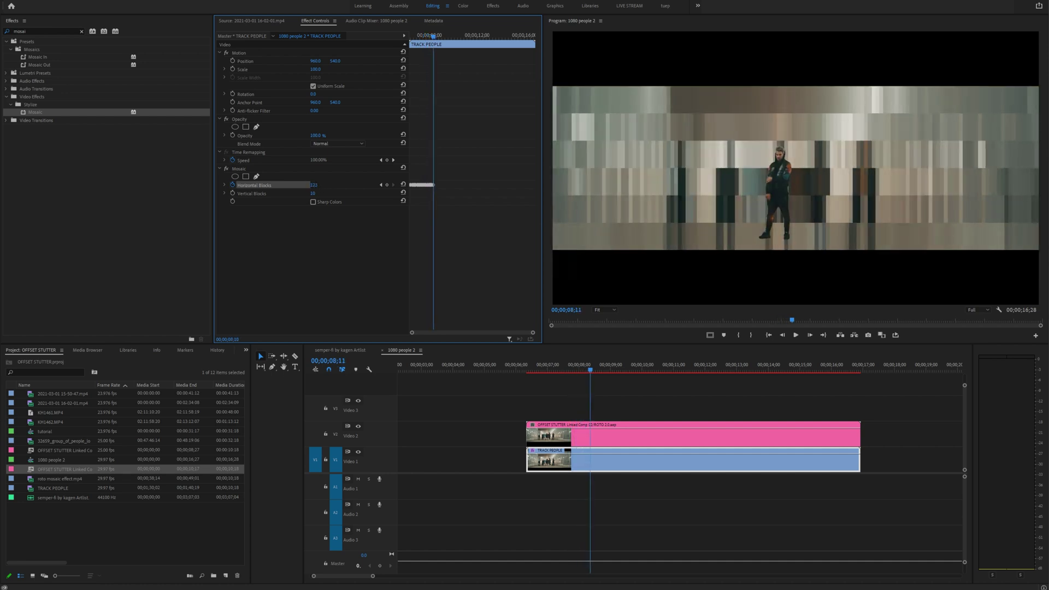
pyautogui.moveTo(317, 186); pyautogui.dragTo(322, 185)
pyautogui.press('Right')
pyautogui.press('Right')
pyautogui.press('Right')
pyautogui.press('Right')
pyautogui.moveTo(316, 186)
pyautogui.mouseDown()
pyautogui.moveTo(306, 186)
pyautogui.moveTo(331, 185)
pyautogui.moveTo(301, 186)
pyautogui.mouseUp()
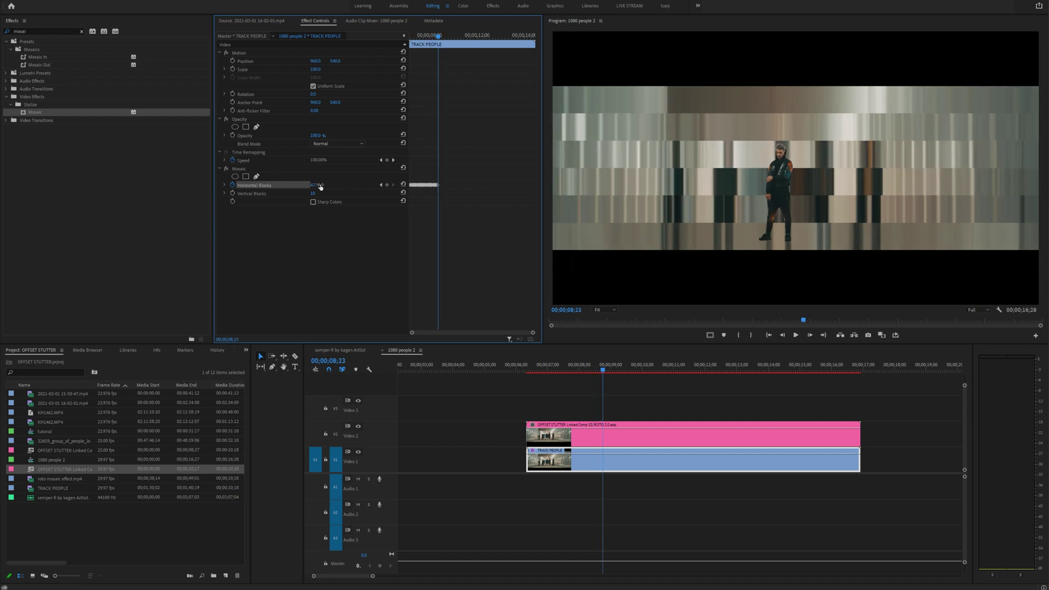
pyautogui.press('Right')
pyautogui.press('Right')
pyautogui.press('Right')
pyautogui.press('Right')
pyautogui.press('Right')
pyautogui.press('Right')
pyautogui.press('Right')
pyautogui.press('Right')
pyautogui.press('Right')
pyautogui.press('Right')
pyautogui.press('Right')
pyautogui.press('Right')
pyautogui.press('Right')
pyautogui.press('Right')
pyautogui.press('Right')
pyautogui.press('Right')
pyautogui.press('Right')
pyautogui.press('Right')
pyautogui.press('Right')
pyautogui.press('Right')
pyautogui.press('Right')
# Step: Duplicate the Horizontal Blocks keyframes across the rest of the clip and set all of them to Hold interpolation
pyautogui.moveTo(458, 181); pyautogui.dragTo(411, 185)
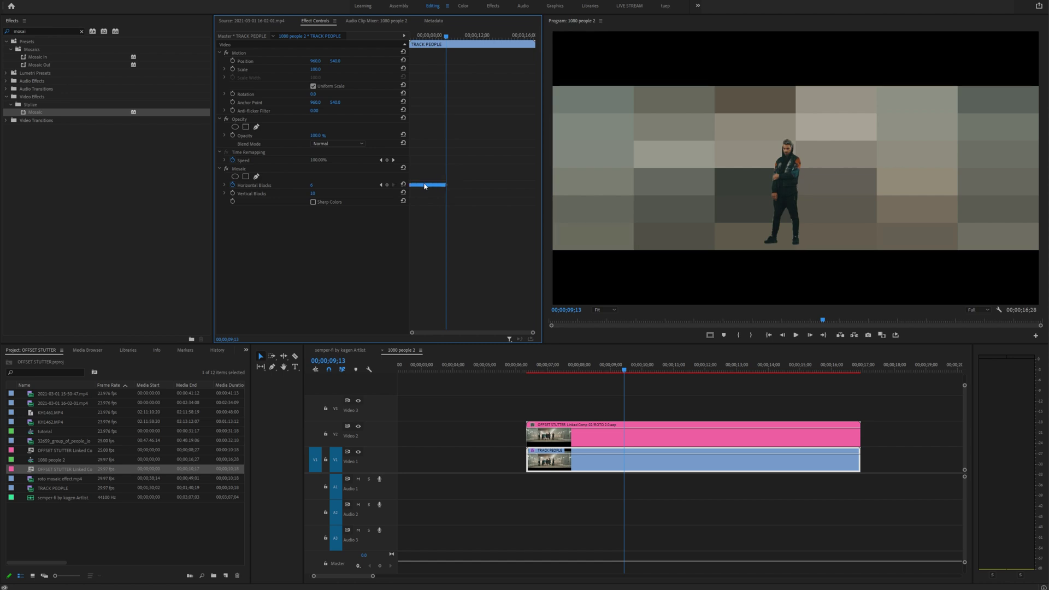
pyautogui.moveTo(421, 187); pyautogui.dragTo(495, 187)
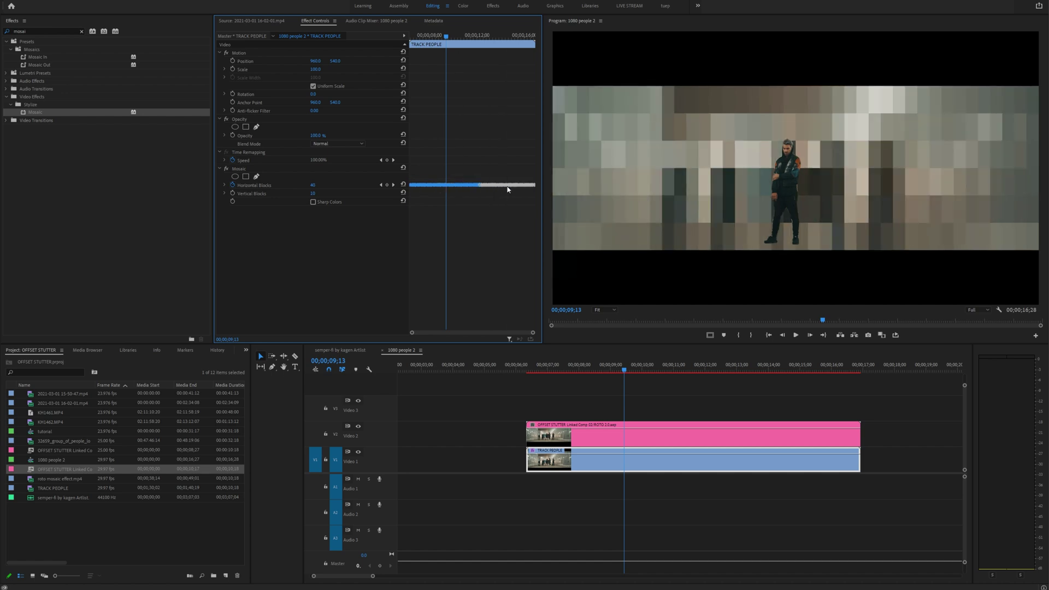
pyautogui.moveTo(410, 179); pyautogui.dragTo(524, 188)
pyautogui.rightClick(506, 190)
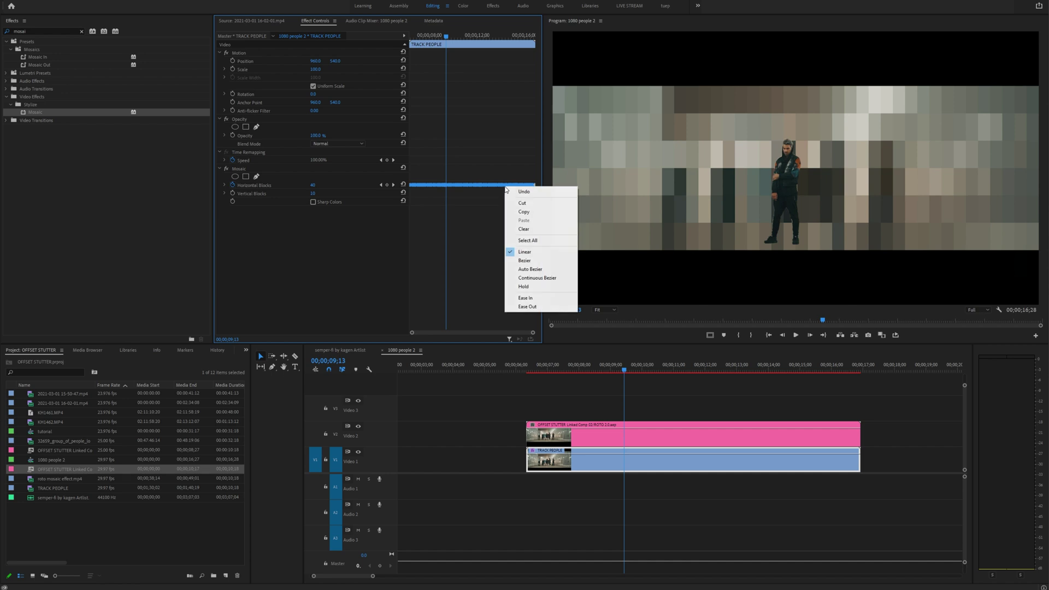
pyautogui.click(538, 287)
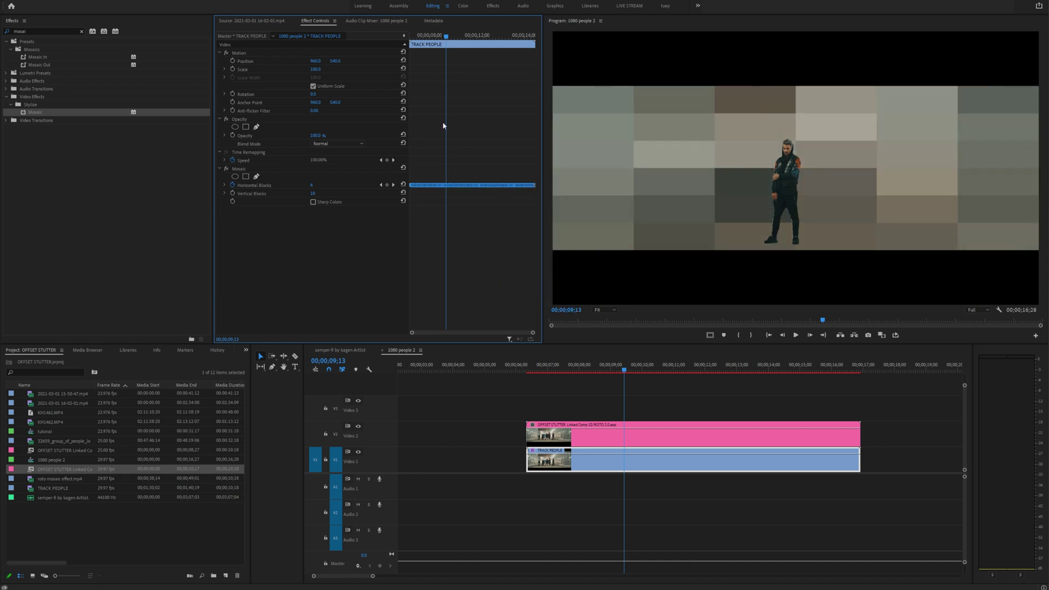
# Step: Play back the stepped mosaic animation and return to the start of the clip
pyautogui.press('space')
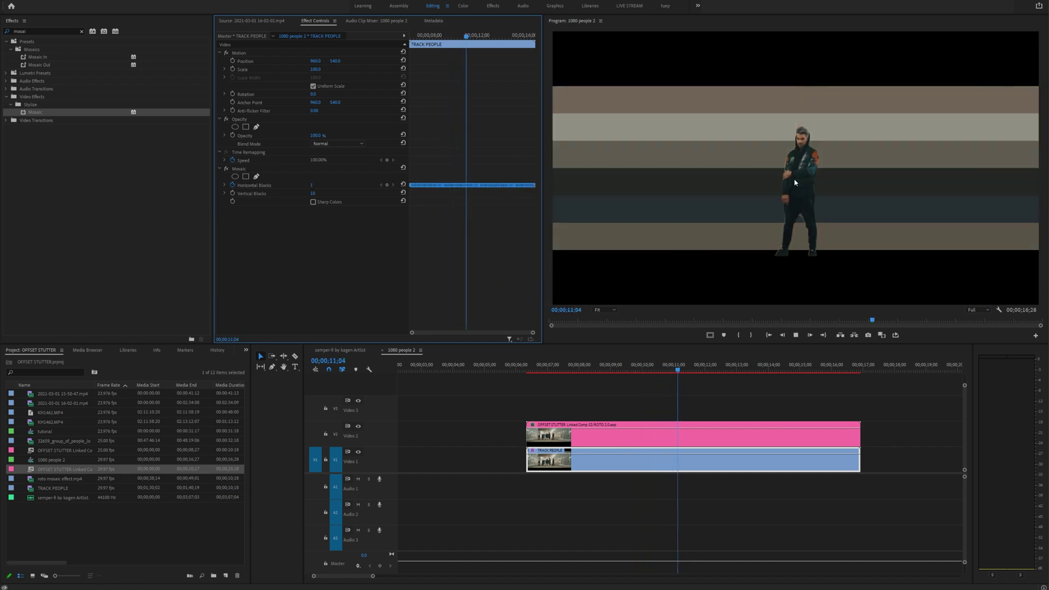
pyautogui.press('space')
pyautogui.press('Up')
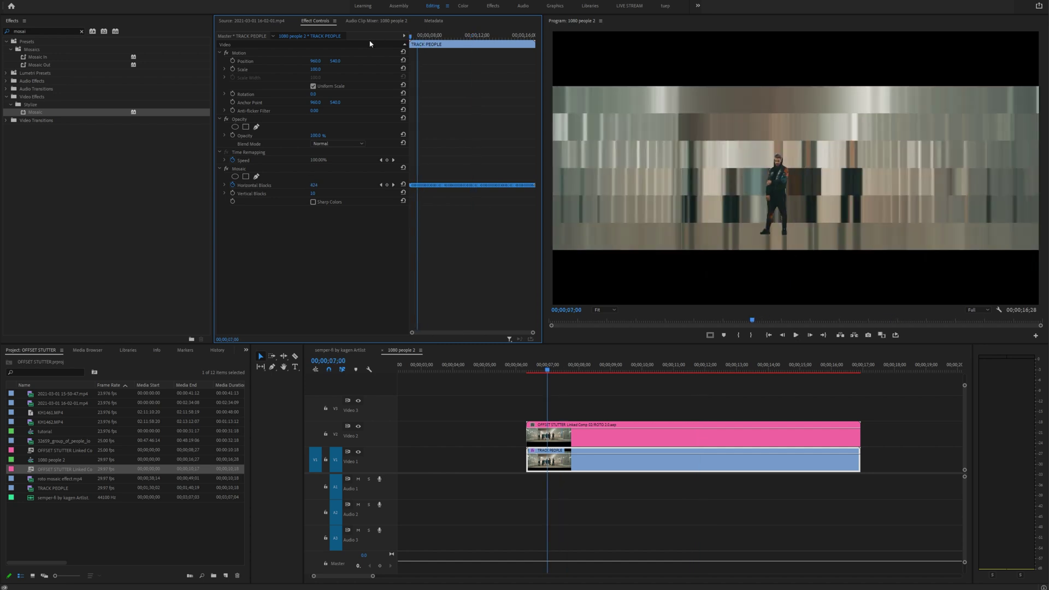
# Step: Start keyframing the Mosaic effect's Vertical Blocks at 00;00;06;10 and vary the value every few frames up to 00;00;07;00
pyautogui.click(233, 194)
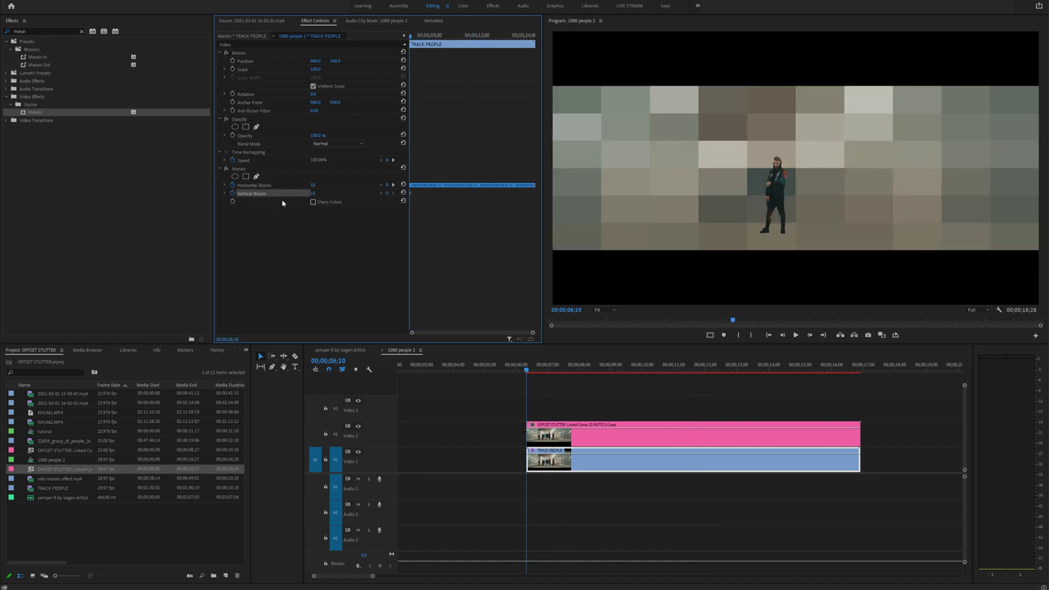
pyautogui.press('Right')
pyautogui.press('Right')
pyautogui.press('Right')
pyautogui.moveTo(315, 194); pyautogui.dragTo(371, 194)
pyautogui.press('Right')
pyautogui.press('Right')
pyautogui.press('Right')
pyautogui.press('Right')
pyautogui.press('Right')
pyautogui.press('Right')
pyautogui.press('Right')
pyautogui.press('Right')
pyautogui.press('Right')
# Step: Continue keyframing Vertical Blocks every few frames past 00;00;07;27, alternating between very low and very high values
pyautogui.press('Right')
pyautogui.press('Right')
pyautogui.press('Right')
pyautogui.press('Right')
pyautogui.press('Right')
pyautogui.press('Right')
pyautogui.press('Right')
pyautogui.press('Right')
pyautogui.press('Right')
pyautogui.press('Right')
pyautogui.press('Right')
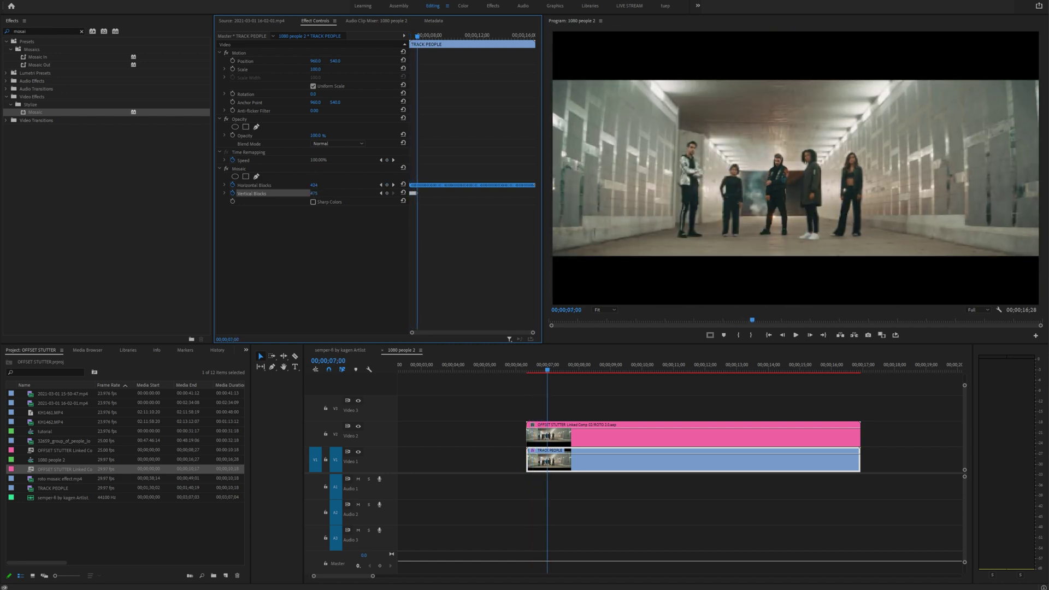
pyautogui.press('Right')
pyautogui.press('Right')
pyautogui.press('Right')
pyautogui.press('Right')
pyautogui.press('Right')
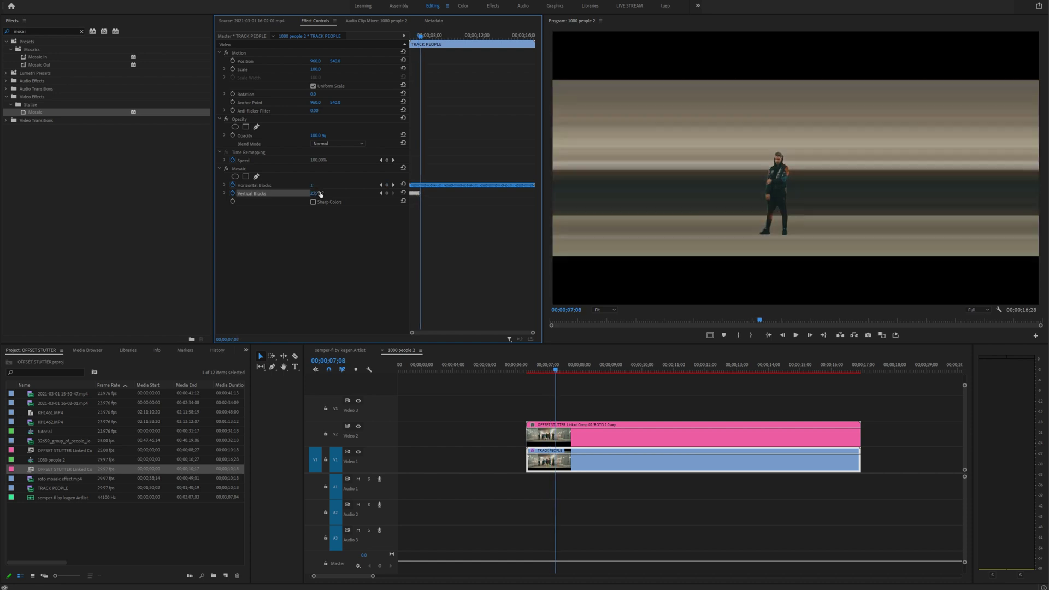
pyautogui.press('Right')
pyautogui.press('Right')
pyautogui.press('Right')
pyautogui.press('Right')
pyautogui.press('Right')
pyautogui.press('Right')
pyautogui.press('Right')
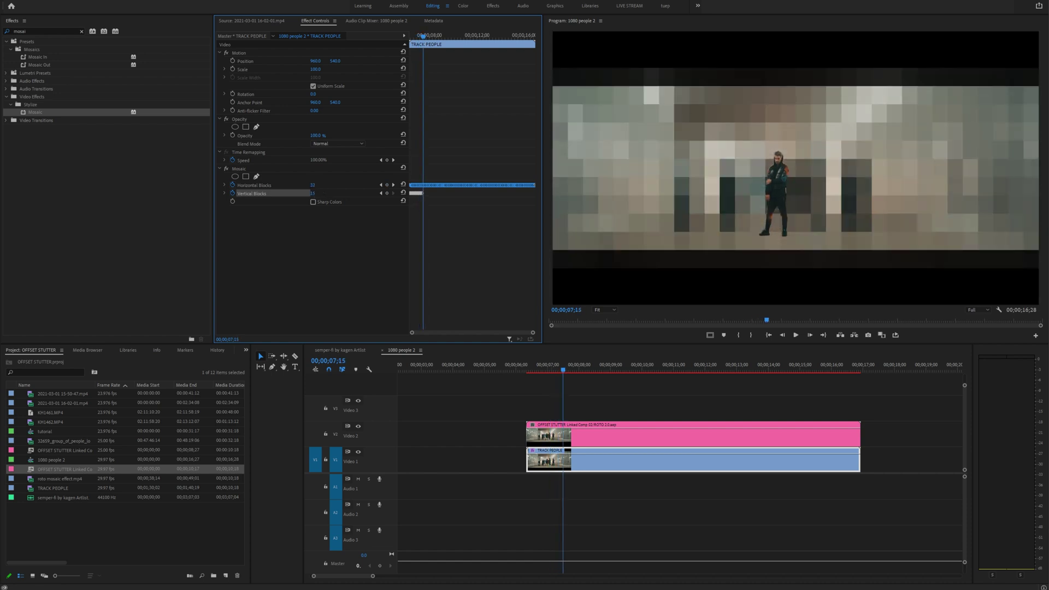
pyautogui.press('Right')
pyautogui.press('Right')
pyautogui.press('Right')
pyautogui.press('Right')
pyautogui.press('Right')
pyautogui.press('Right')
pyautogui.press('Right')
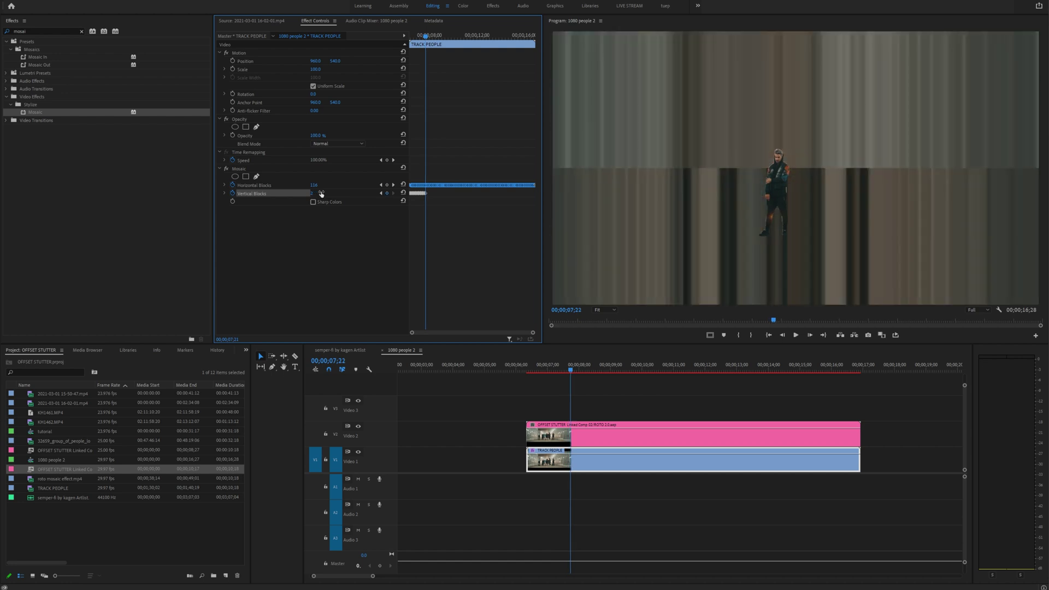
pyautogui.press('Right')
pyautogui.press('Right')
pyautogui.press('Right')
pyautogui.press('Right')
pyautogui.press('Right')
pyautogui.press('Right')
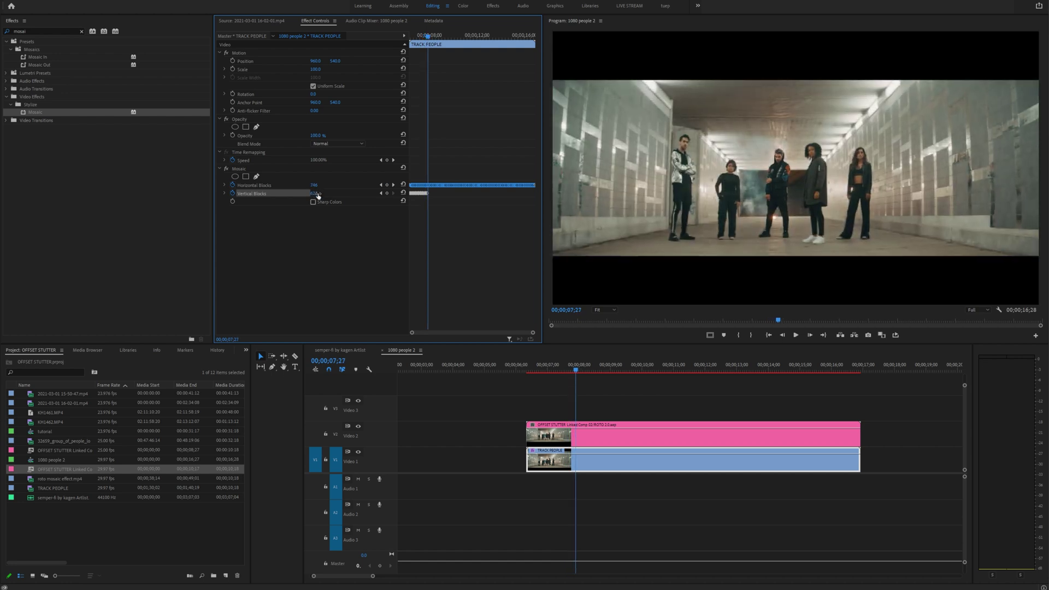
pyautogui.press('Right')
pyautogui.press('Right')
pyautogui.press('Right')
pyautogui.press('Right')
# Step: Extend the Vertical Blocks keyframes across the whole TRACK PEOPLE clip and set them all to Hold interpolation
pyautogui.moveTo(465, 202)
pyautogui.mouseDown()
pyautogui.moveTo(401, 191)
pyautogui.moveTo(468, 197)
pyautogui.mouseUp()
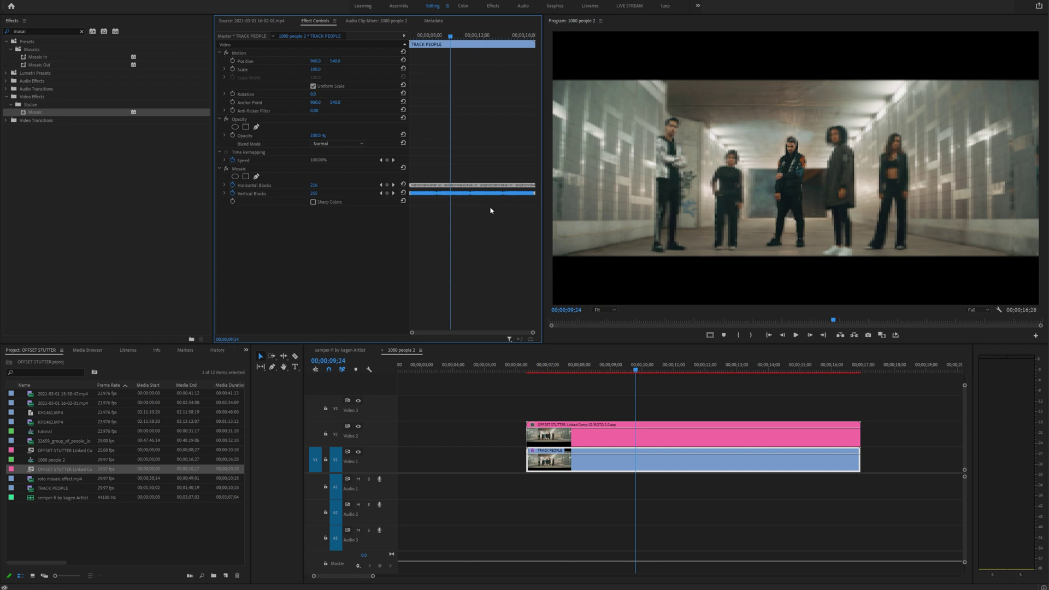
pyautogui.rightClick(435, 195)
pyautogui.click(459, 294)
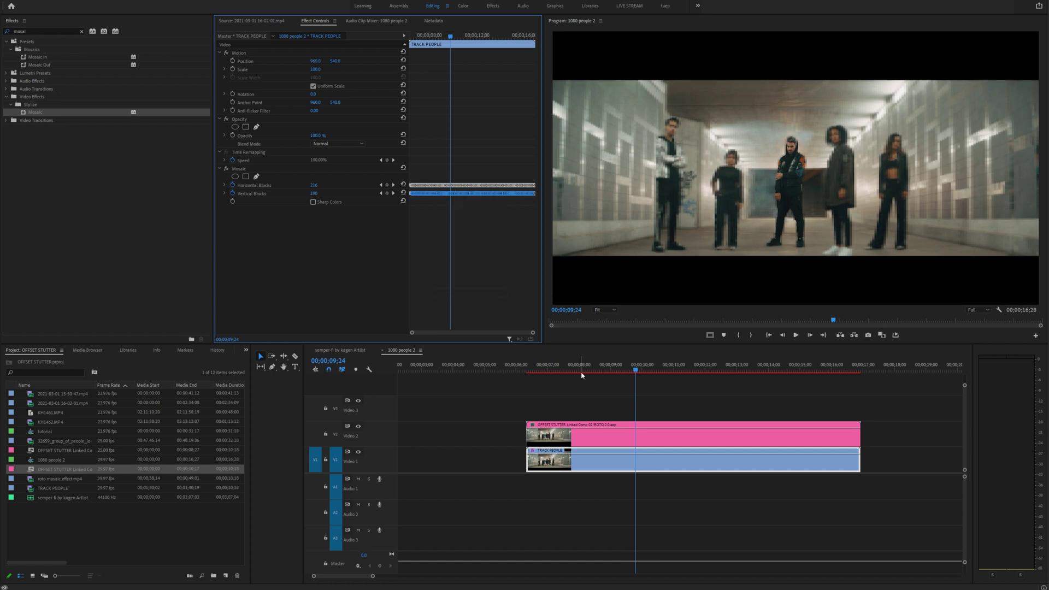
# Step: Play back the mosaic animation from the start of the clip, viewing it in the maximized Program Monitor
pyautogui.click(528, 371)
pyautogui.press('space')
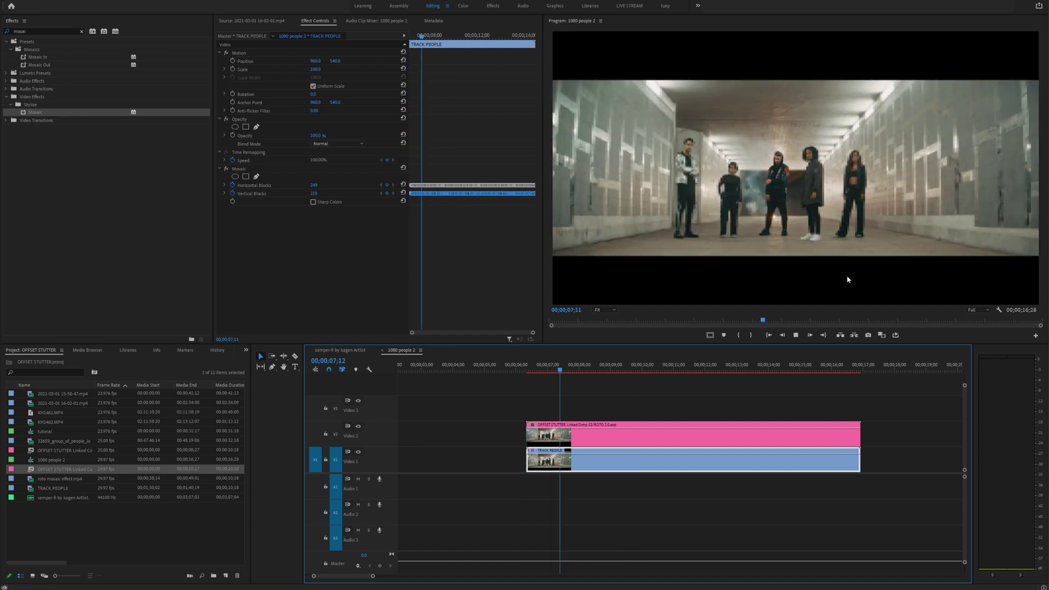
pyautogui.press('`')
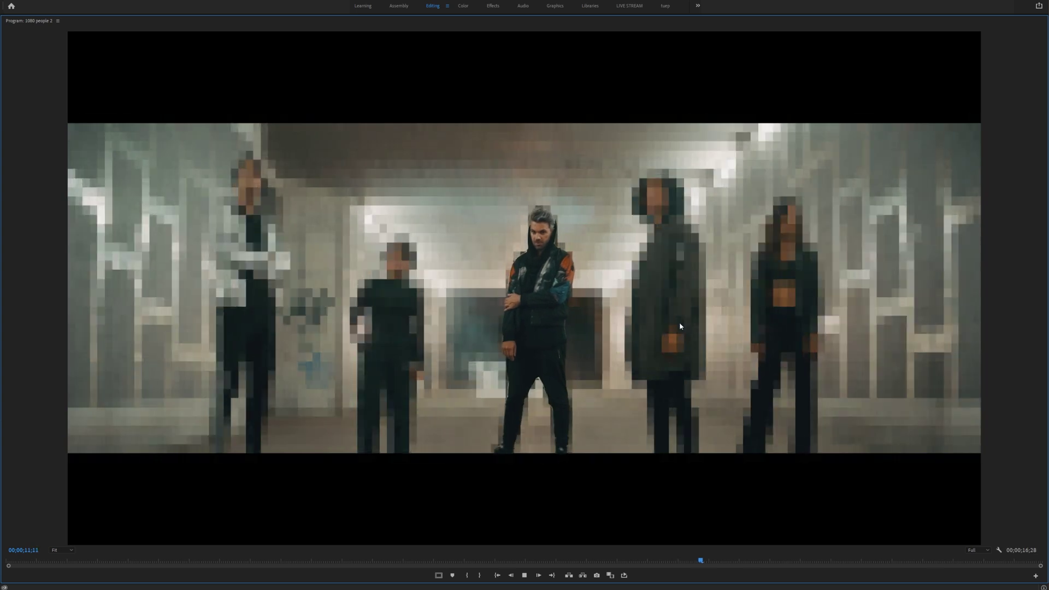
pyautogui.press('`')
pyautogui.press('space')
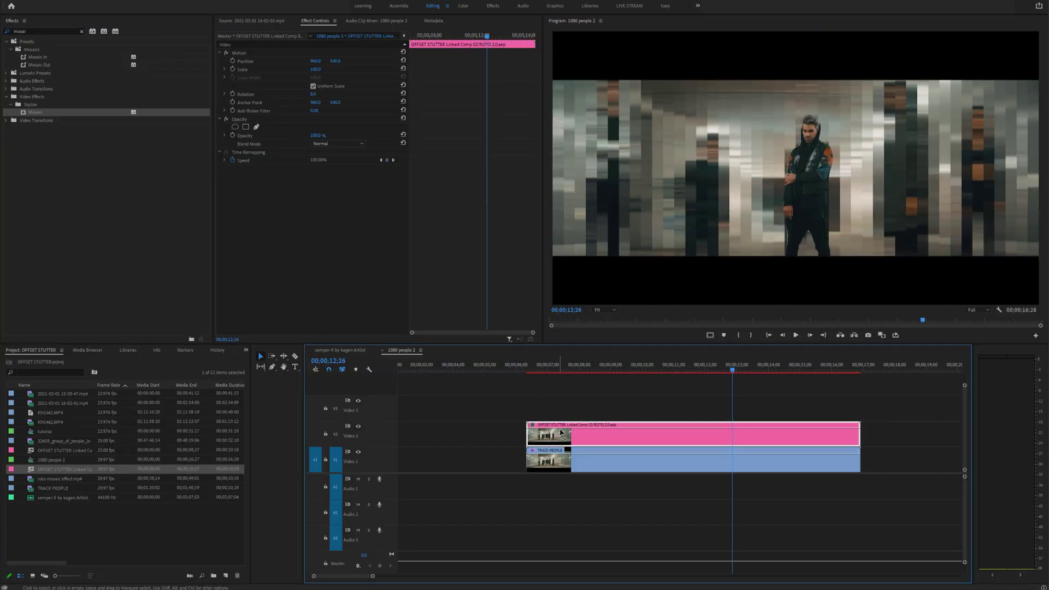
# Step: Apply the Mosaic effect to the isolated man's clip on Video 2
pyautogui.moveTo(540, 368); pyautogui.dragTo(565, 366)
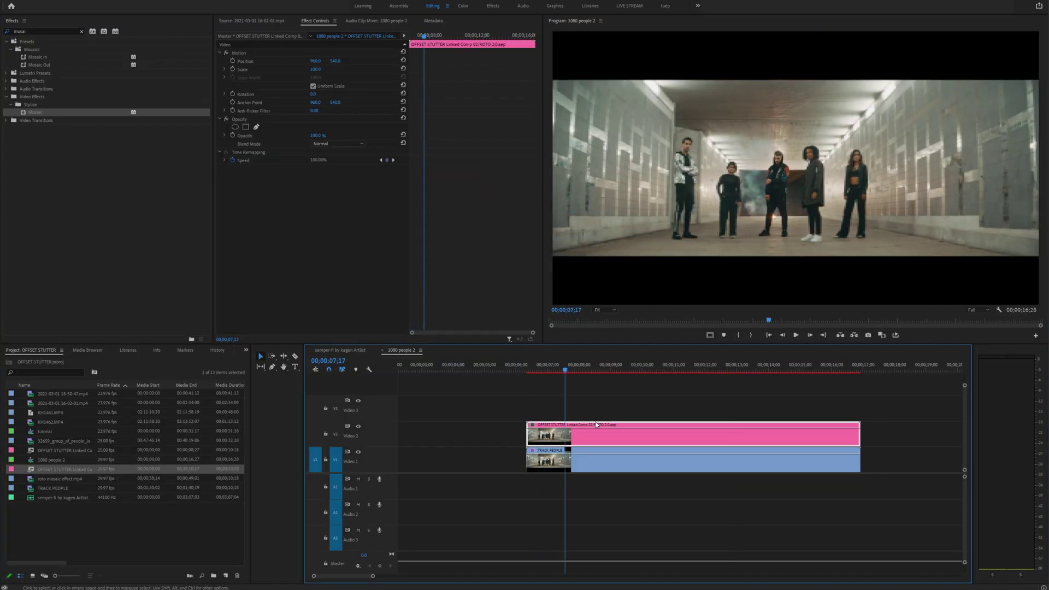
pyautogui.moveTo(310, 70); pyautogui.dragTo(332, 70)
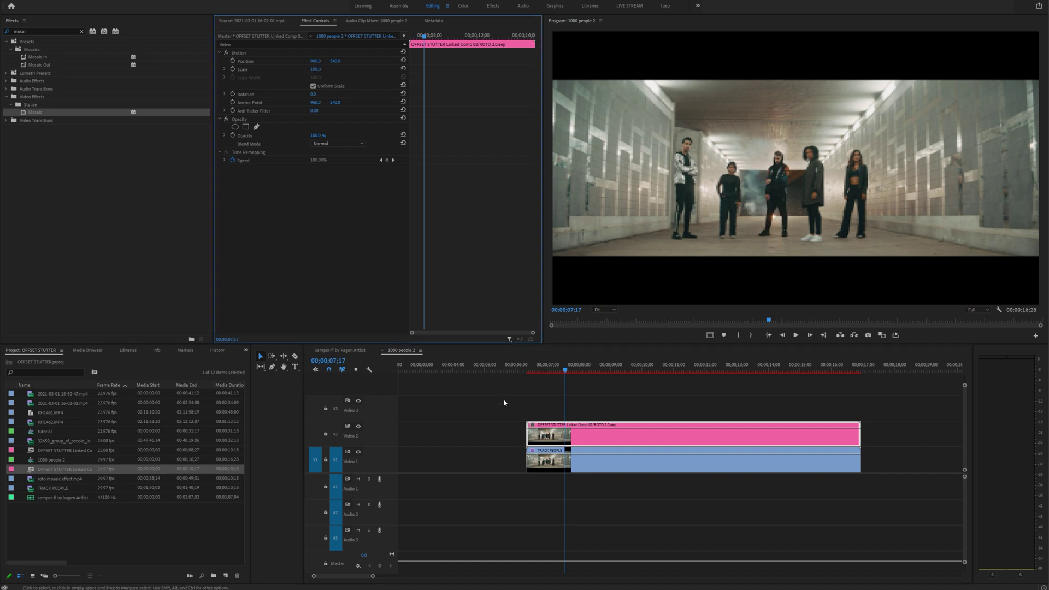
pyautogui.click(566, 438)
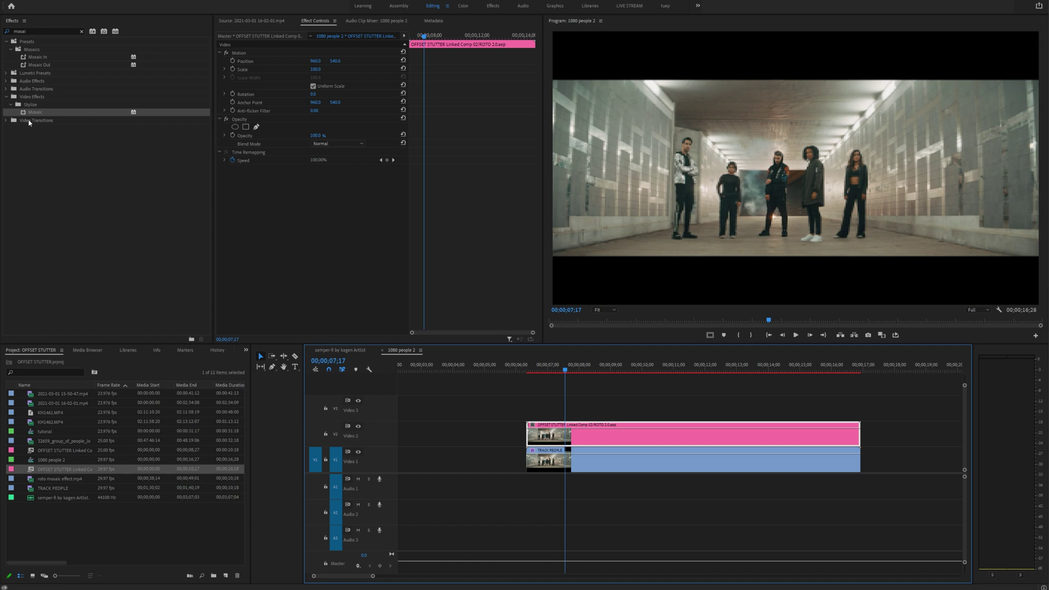
pyautogui.moveTo(33, 113); pyautogui.dragTo(525, 310)
# Step: Start keyframing Horizontal and Vertical Blocks on the isolated man's clip at 00;00;06;16, varying them every few frames up to 00;00;06;28
pyautogui.moveTo(565, 371); pyautogui.dragTo(535, 371)
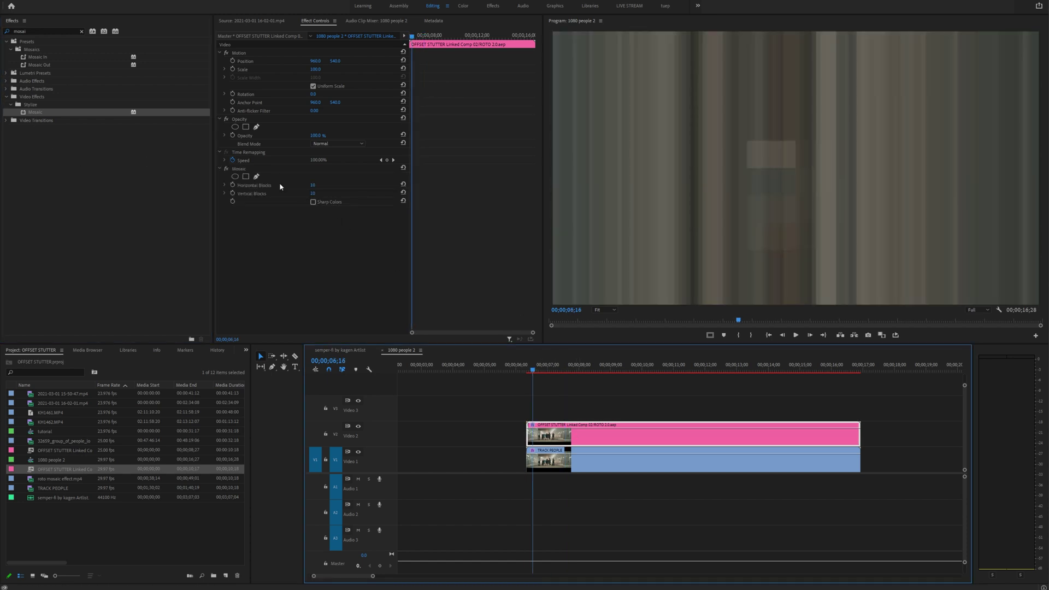
pyautogui.click(234, 186)
pyautogui.click(233, 194)
pyautogui.press('Right')
pyautogui.press('Right')
pyautogui.press('Right')
pyautogui.press('Right')
pyautogui.press('Right')
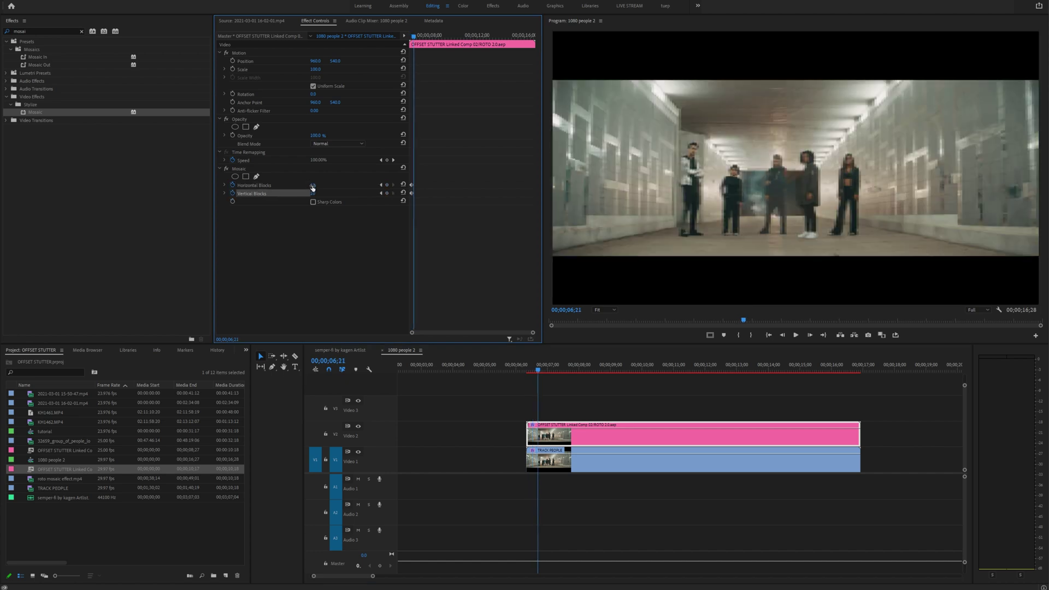
pyautogui.press('Right')
pyautogui.press('Right')
pyautogui.moveTo(314, 193); pyautogui.dragTo(448, 194)
pyautogui.press('Right')
pyautogui.press('Right')
pyautogui.press('Right')
pyautogui.press('Right')
pyautogui.press('Right')
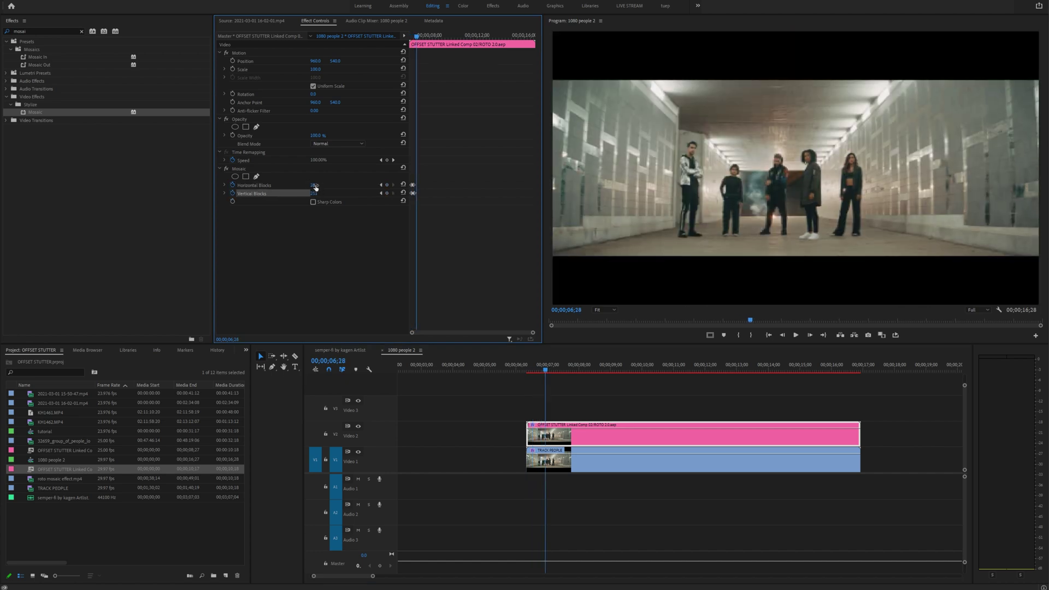
# Step: Add more Horizontal and Vertical Blocks keyframes on the Video 2 clip with strongly contrasting values up to 00;00;07;13
pyautogui.moveTo(321, 185); pyautogui.dragTo(535, 185)
pyautogui.press('Right')
pyautogui.press('Right')
pyautogui.press('Right')
pyautogui.press('Right')
pyautogui.press('Right')
pyautogui.press('Right')
pyautogui.moveTo(316, 193)
pyautogui.mouseDown()
pyautogui.moveTo(179, 193)
pyautogui.moveTo(428, 193)
pyautogui.moveTo(56, 187)
pyautogui.mouseUp()
pyautogui.press('Right')
pyautogui.press('Right')
# Step: Raise Horizontal Blocks sharply in further keyframes on the Video 2 clip and drop Vertical Blocks to a very low value by 00;00;07;29
pyautogui.press('Right')
pyautogui.press('Right')
pyautogui.press('Right')
pyautogui.moveTo(318, 193); pyautogui.dragTo(82, 193)
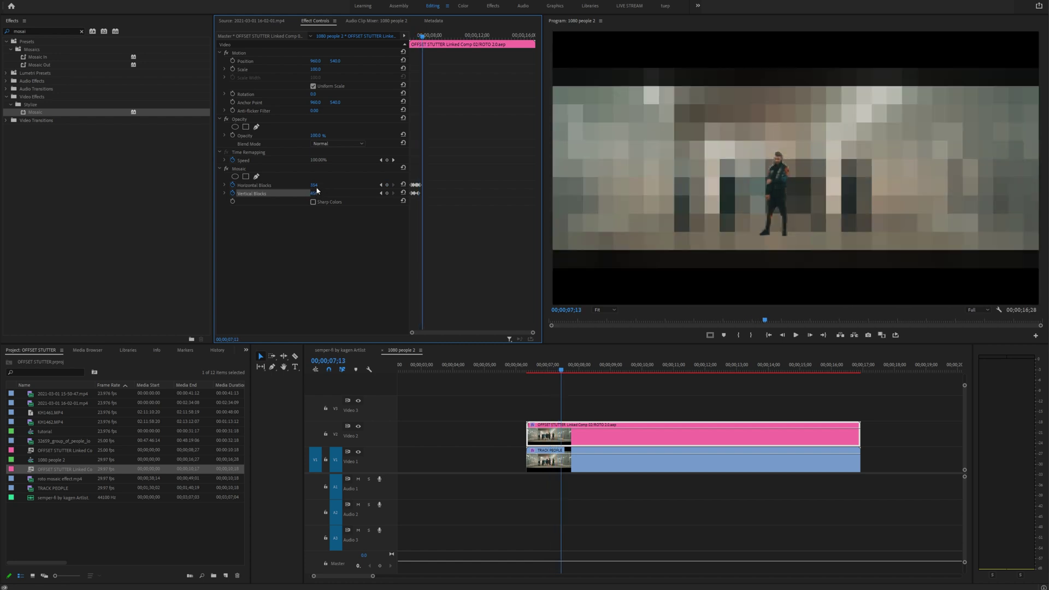
pyautogui.press('Right')
pyautogui.press('Right')
pyautogui.press('Right')
pyautogui.press('Right')
pyautogui.press('Right')
pyautogui.press('Right')
pyautogui.press('Right')
pyautogui.moveTo(321, 186); pyautogui.dragTo(546, 194)
pyautogui.press('Right')
pyautogui.press('Right')
pyautogui.press('Right')
pyautogui.press('Right')
pyautogui.press('Right')
pyautogui.press('Right')
pyautogui.press('Right')
pyautogui.moveTo(321, 194); pyautogui.dragTo(93, 193)
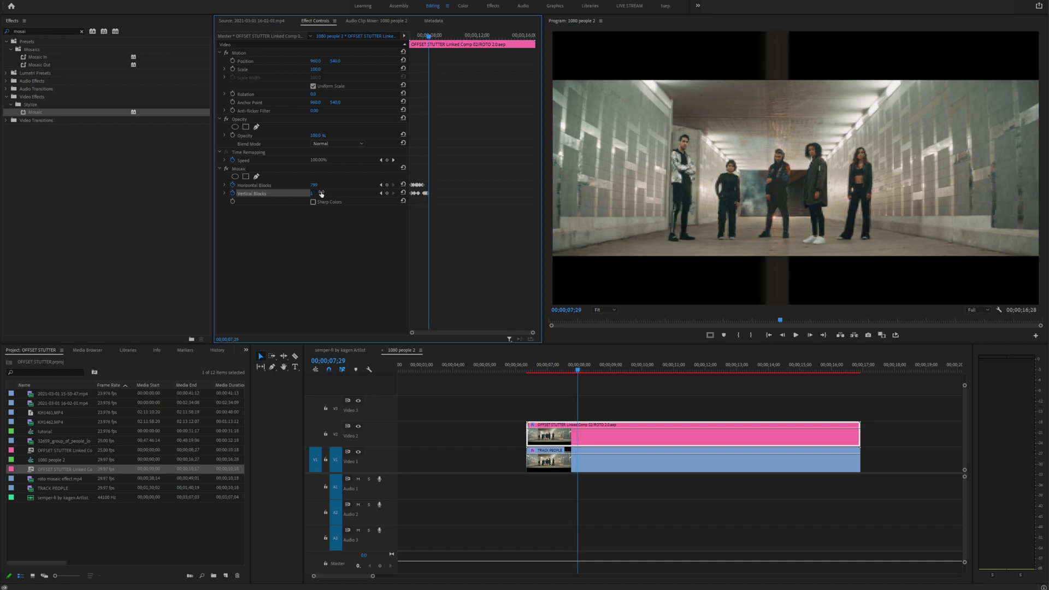
pyautogui.press('Right')
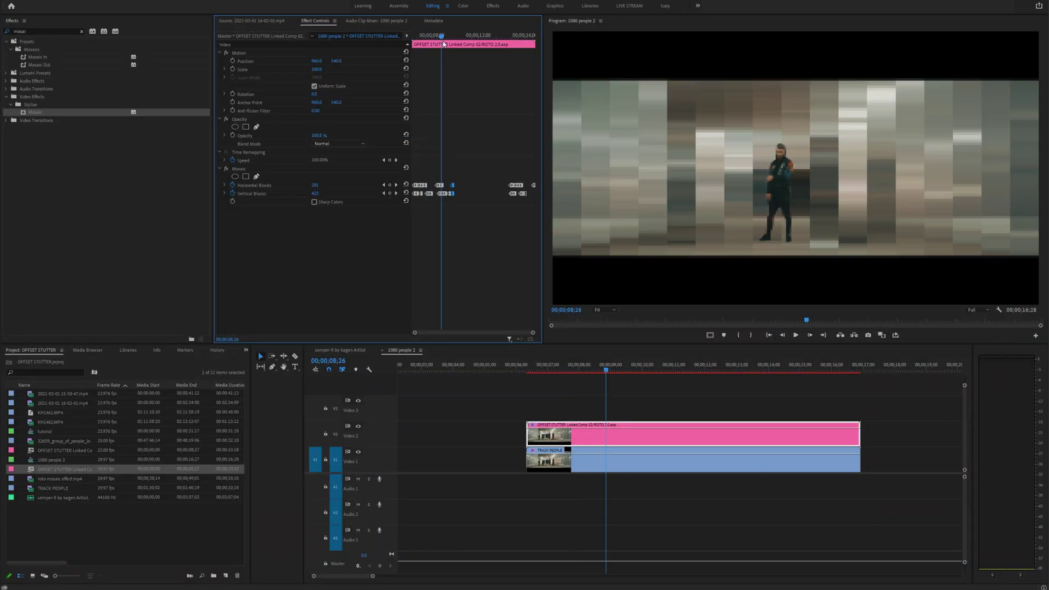
# Step: Check the mosaic keyframes around 00;00;10;03, and play the clip from its start in the maximized Program Monitor
pyautogui.moveTo(444, 44)
pyautogui.mouseDown()
pyautogui.moveTo(432, 43)
pyautogui.moveTo(457, 37)
pyautogui.mouseUp()
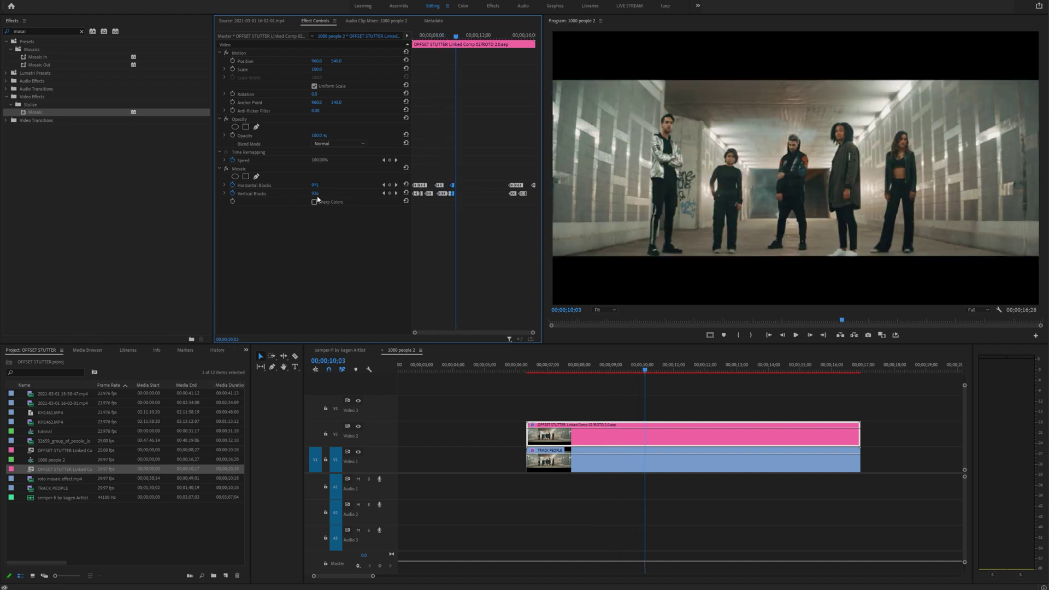
pyautogui.press('Up')
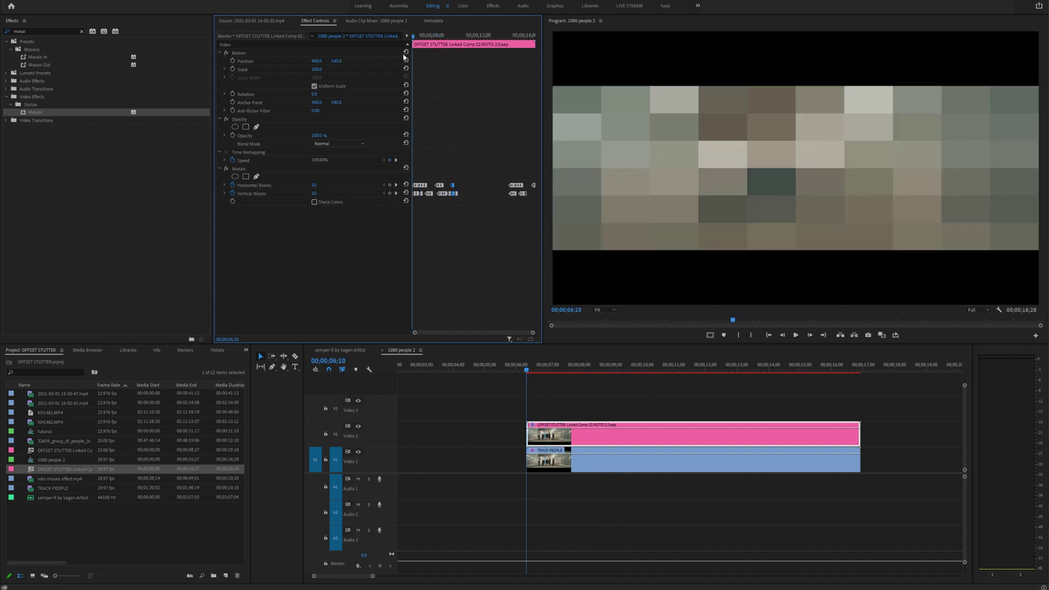
pyautogui.press('`')
pyautogui.press('space')
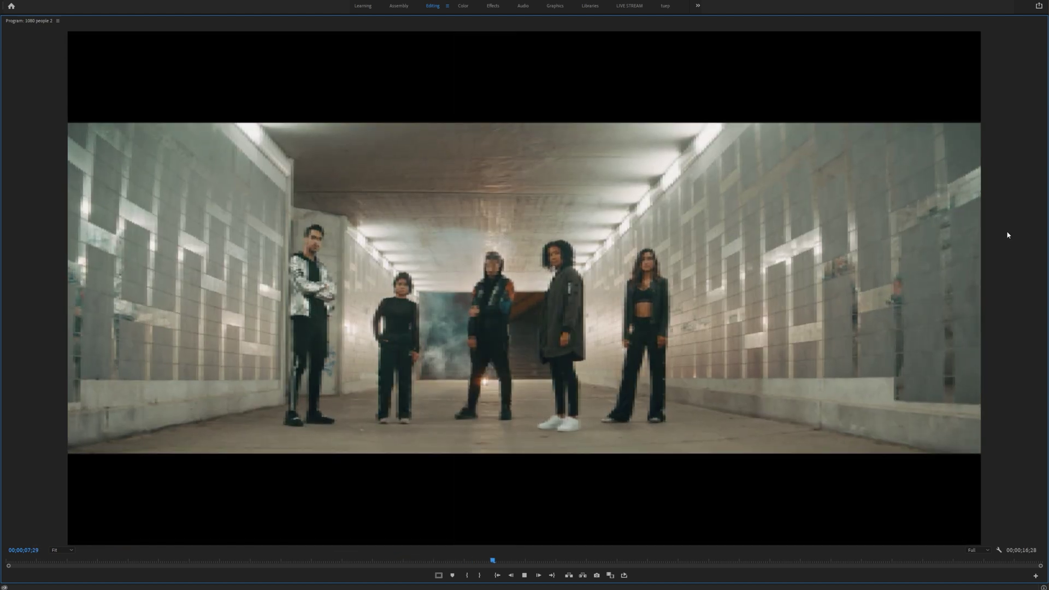